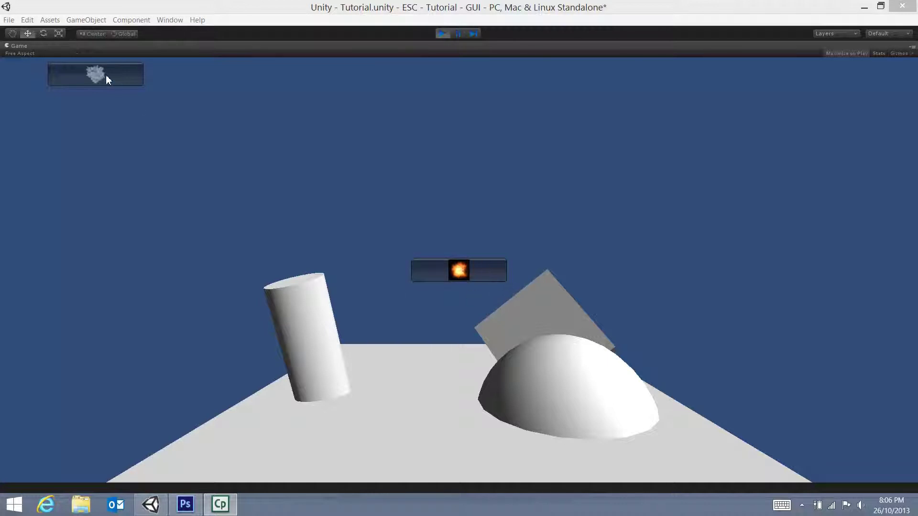
# Step: Test the top-left image button and the centre fire button in the running Game view
pyautogui.click(119, 79)
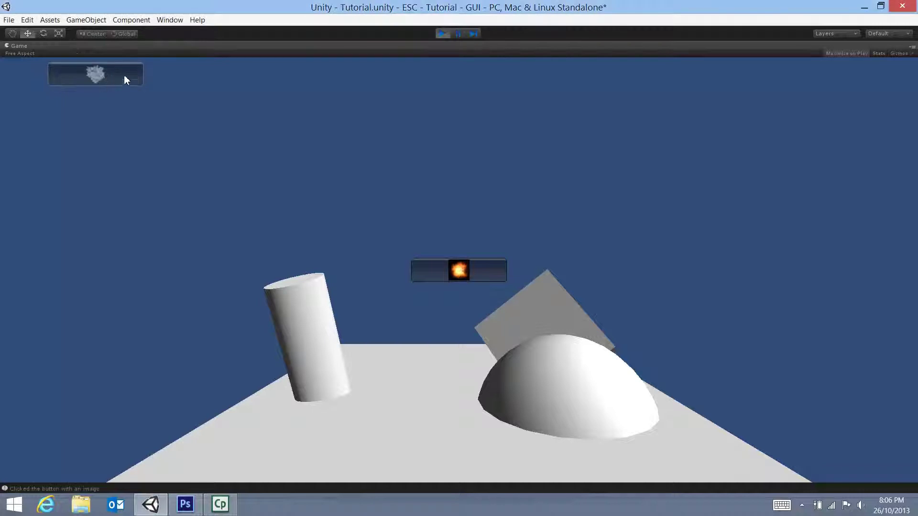
pyautogui.click(485, 270)
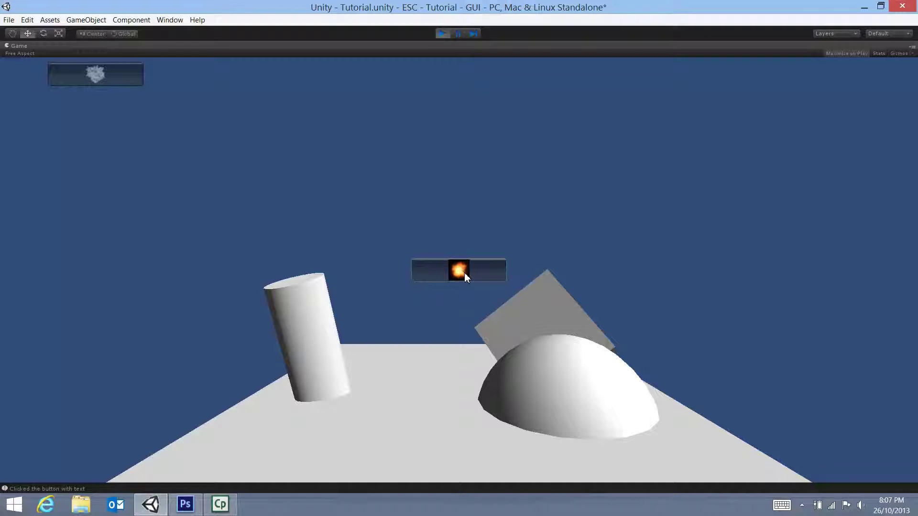
# Step: In Photoshop, start a new document named 'Button' and begin setting its 200 × 50 pixel size
pyautogui.click(185, 510)
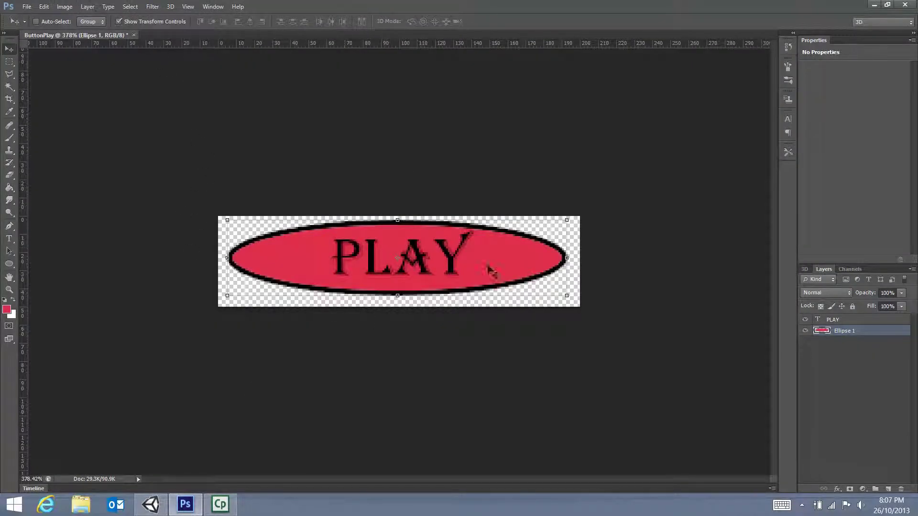
pyautogui.click(29, 7)
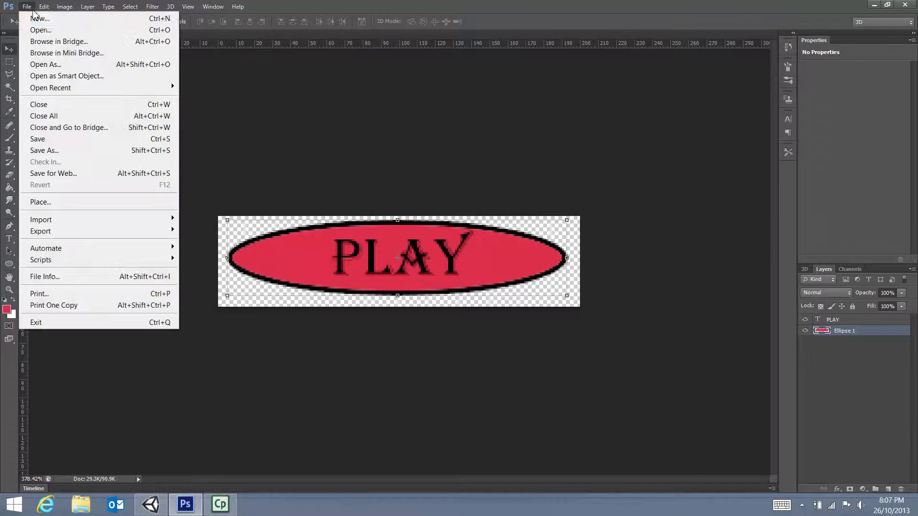
pyautogui.click(39, 19)
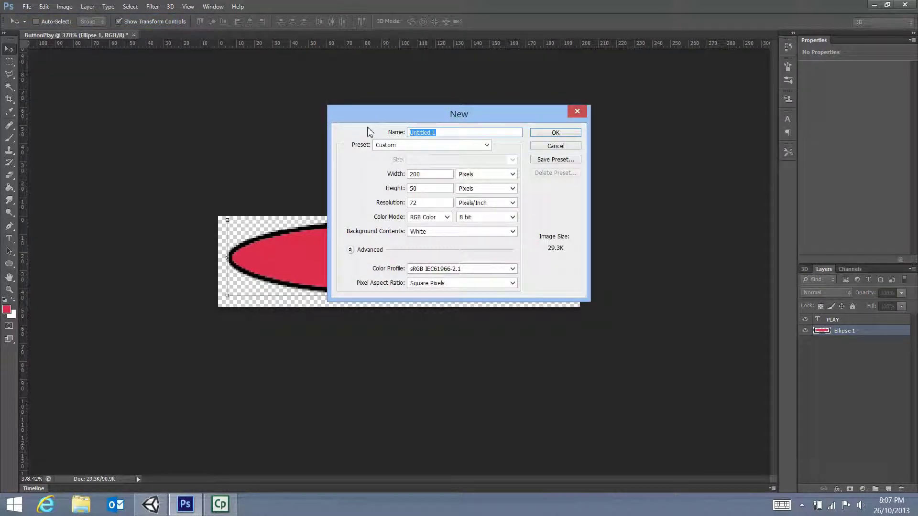
pyautogui.write('Button')
pyautogui.click(427, 176)
# Step: Create the blank Button document and compare it with the zoomed-out ButtonPlay design
pyautogui.click(554, 132)
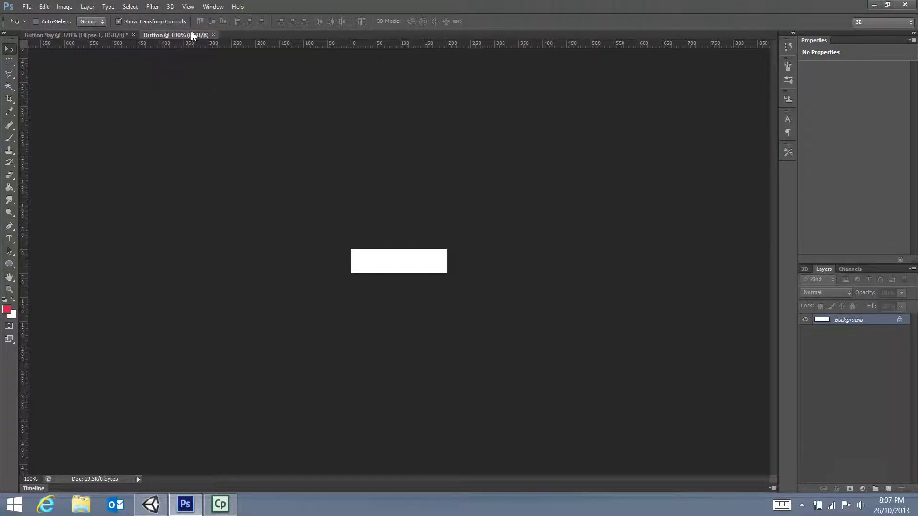
pyautogui.click(101, 34)
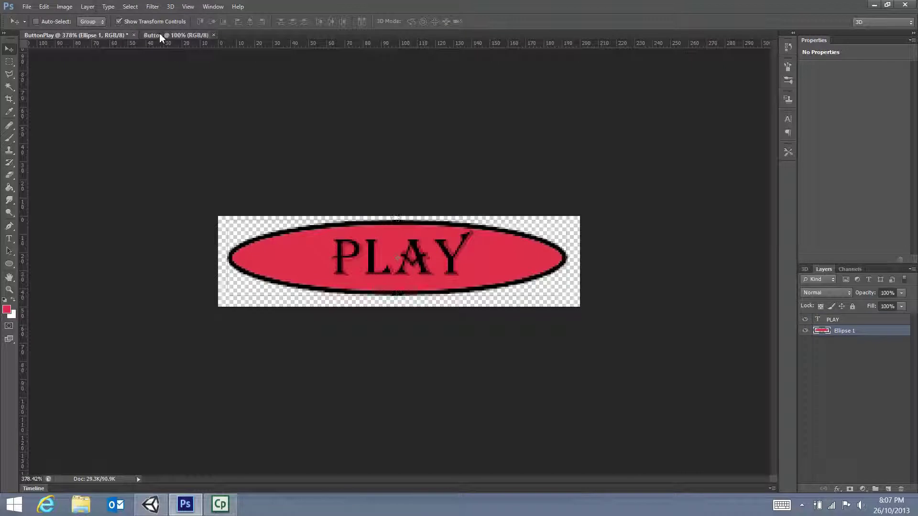
pyautogui.click(159, 33)
pyautogui.click(116, 36)
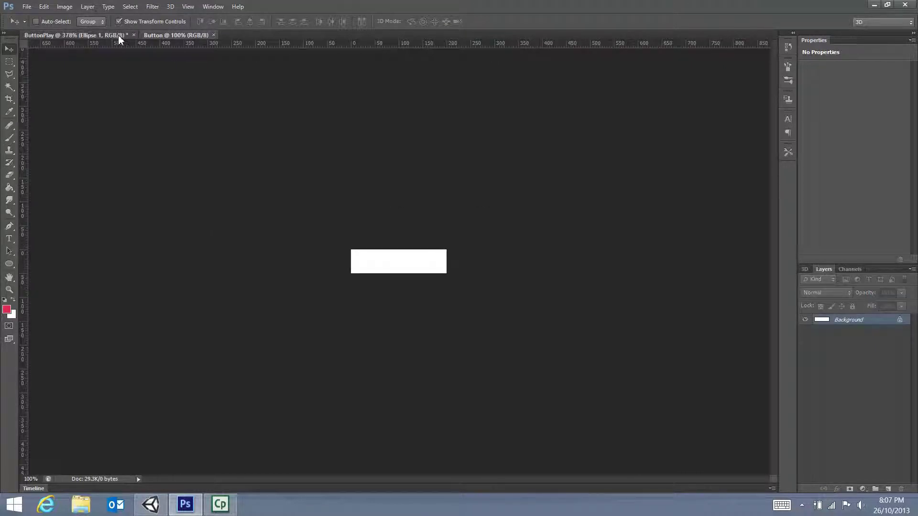
pyautogui.click(171, 33)
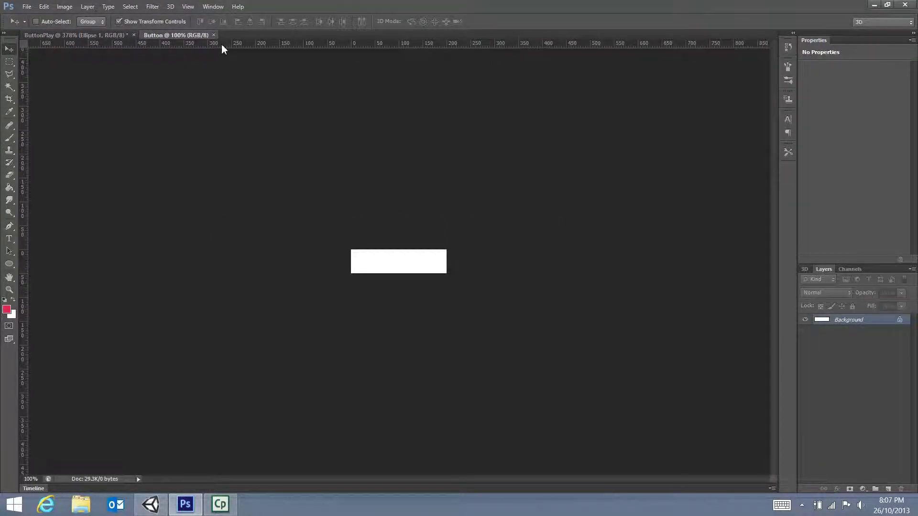
pyautogui.click(82, 35)
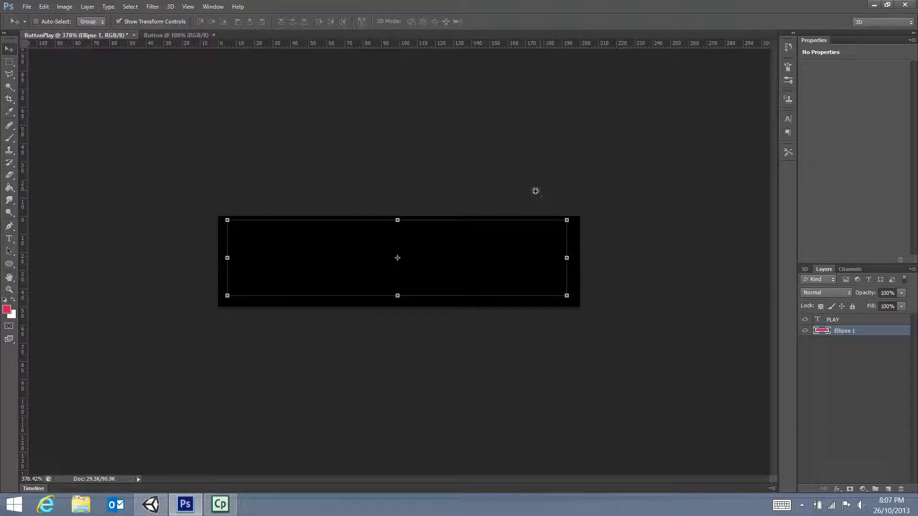
pyautogui.moveTo(534, 190)
pyautogui.mouseDown()
pyautogui.moveTo(437, 190)
pyautogui.moveTo(529, 190)
pyautogui.mouseUp()
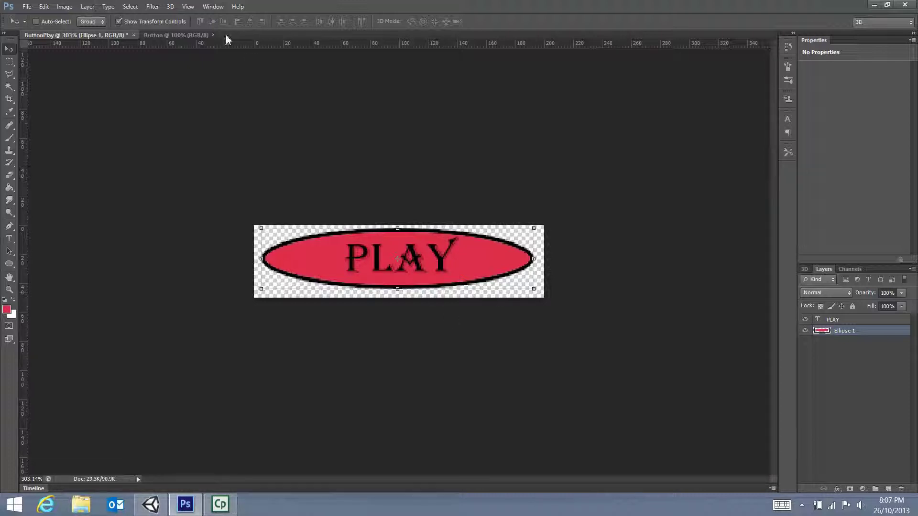
pyautogui.click(198, 35)
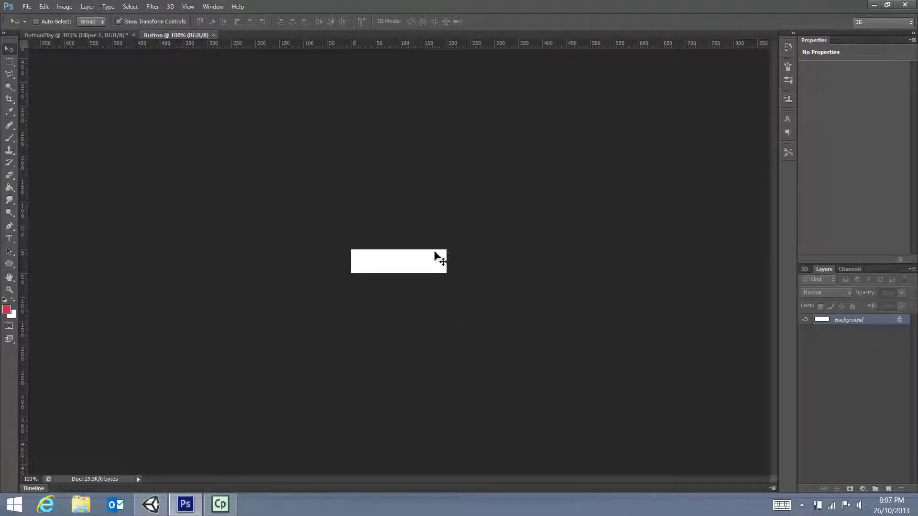
# Step: Draw a wide ellipse on the Button canvas, rasterize it, and fill it red
pyautogui.moveTo(340, 215); pyautogui.dragTo(374, 218)
pyautogui.click(9, 263)
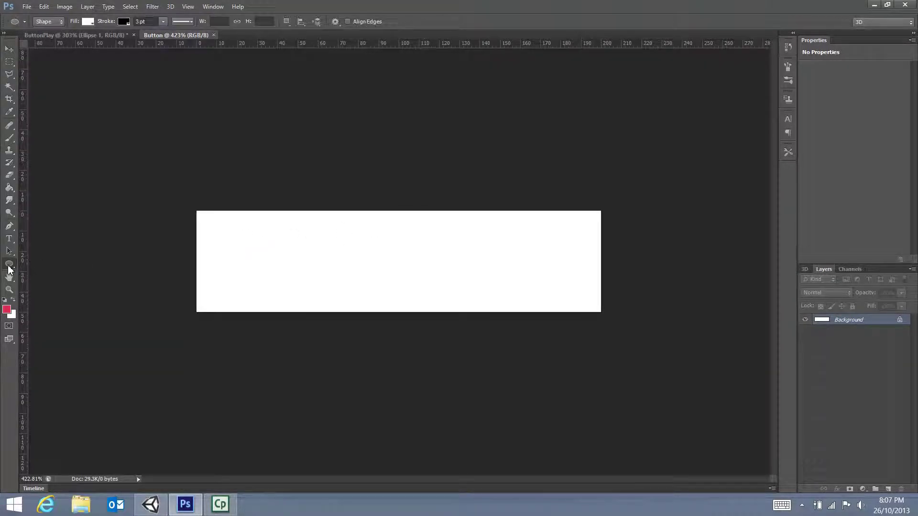
pyautogui.moveTo(201, 218)
pyautogui.mouseDown()
pyautogui.moveTo(231, 236)
pyautogui.moveTo(582, 291)
pyautogui.moveTo(596, 301)
pyautogui.mouseUp()
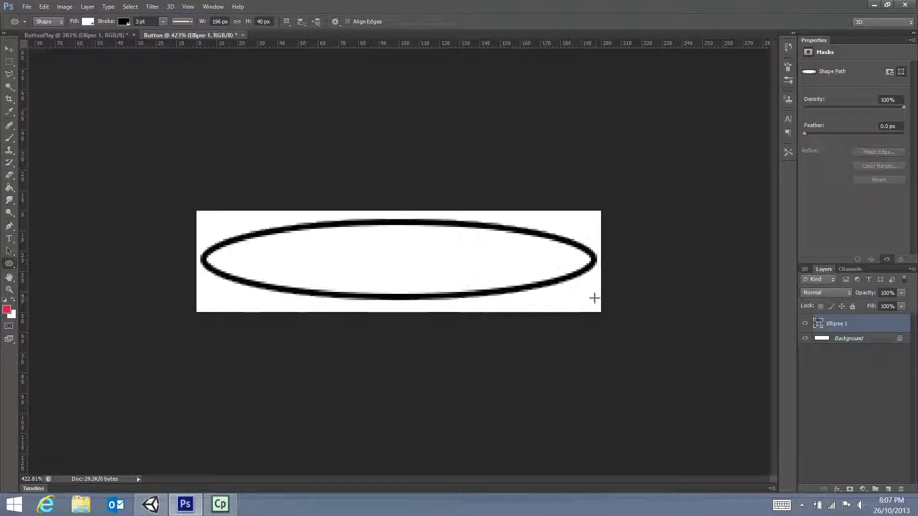
pyautogui.click(9, 187)
pyautogui.click(362, 258)
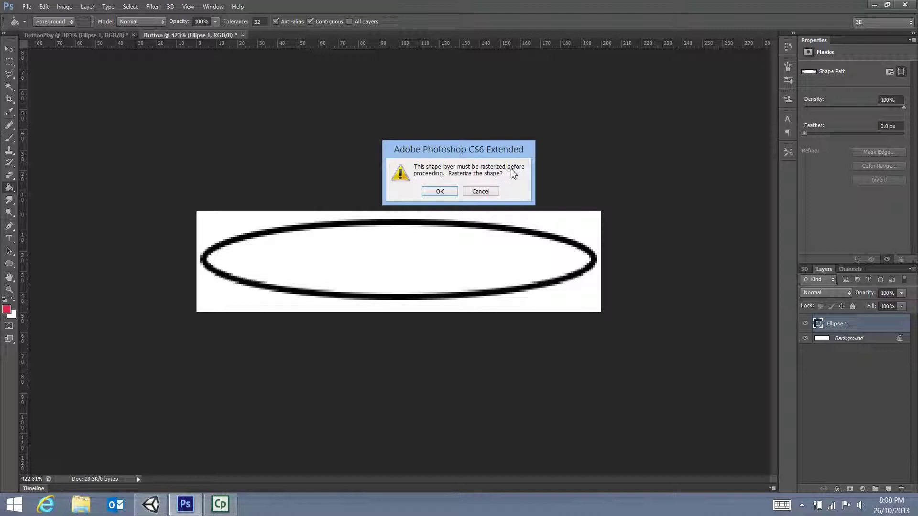
pyautogui.click(440, 191)
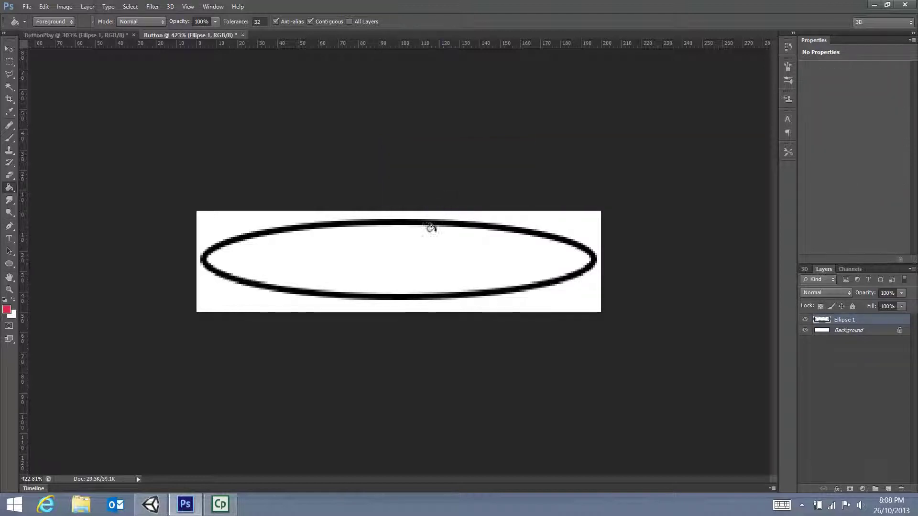
pyautogui.click(416, 251)
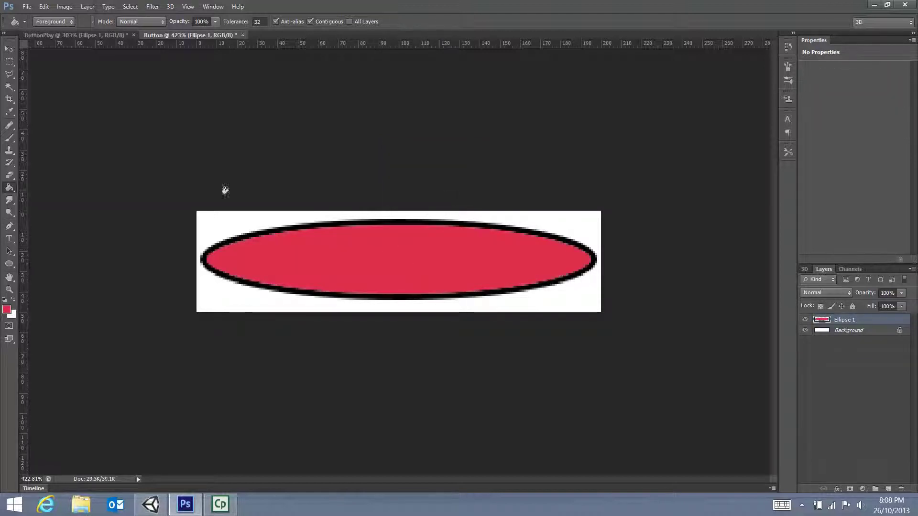
# Step: Add the text 'PLAY' and move it to the centre of the ellipse
pyautogui.click(9, 239)
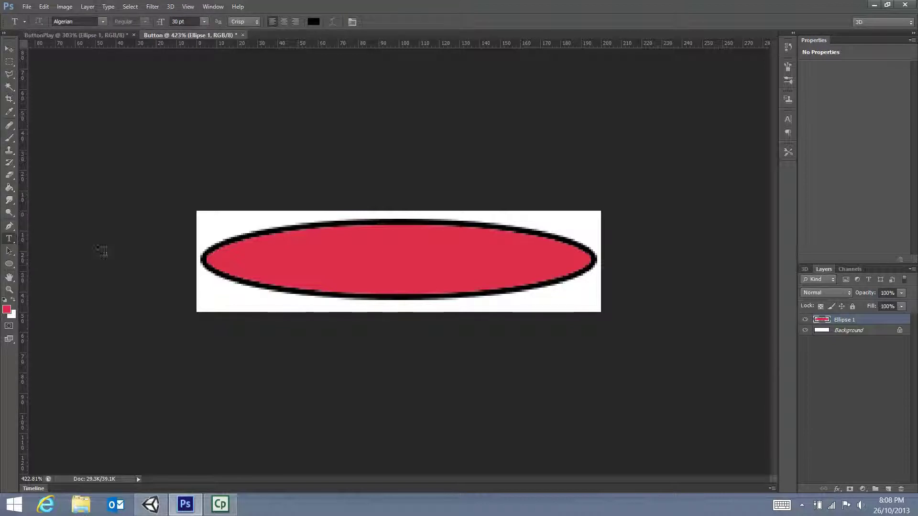
pyautogui.click(275, 260)
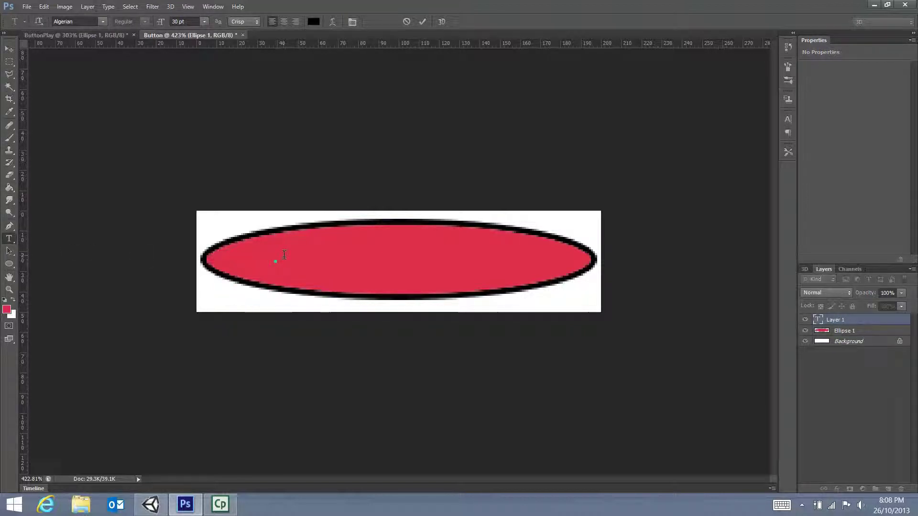
pyautogui.write('PLAY')
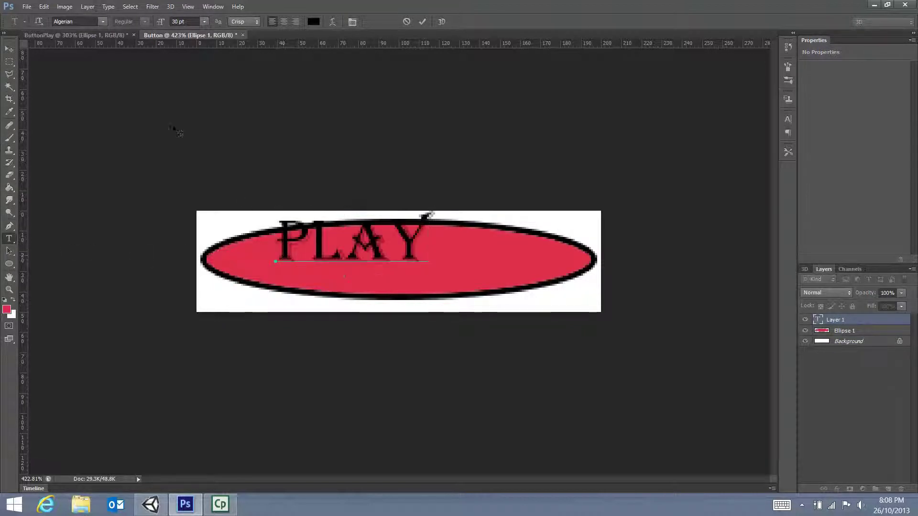
pyautogui.click(9, 49)
pyautogui.moveTo(371, 262); pyautogui.dragTo(420, 265)
pyautogui.scroll(-2, 478, 215)
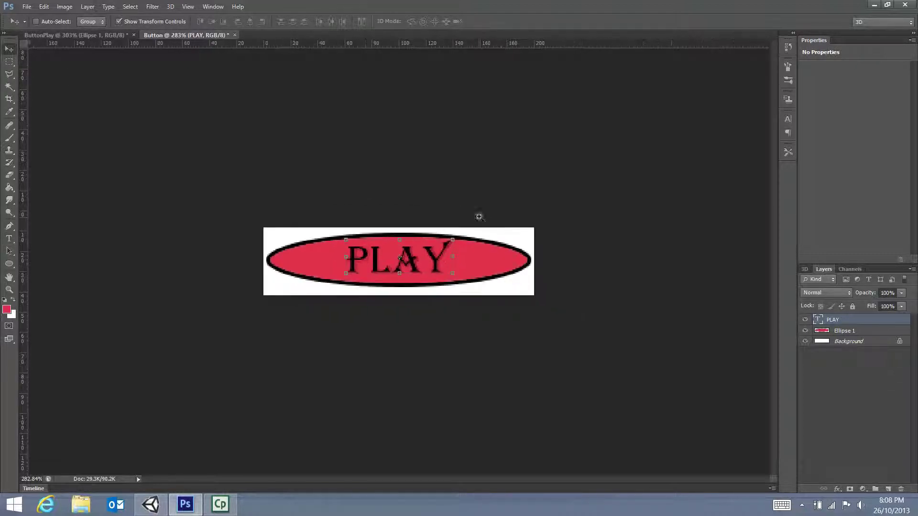
# Step: Compare the finished Button with ButtonPlay, then return to Unity's running game view
pyautogui.click(109, 36)
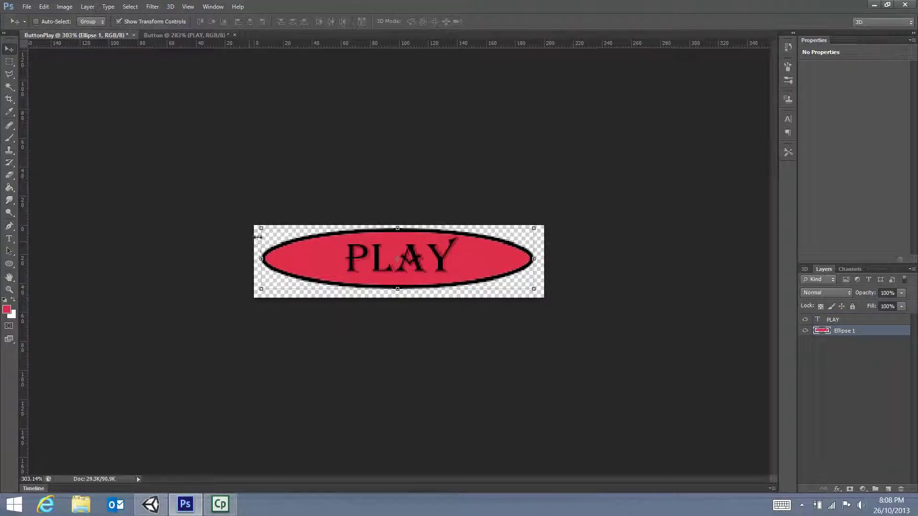
pyautogui.click(163, 34)
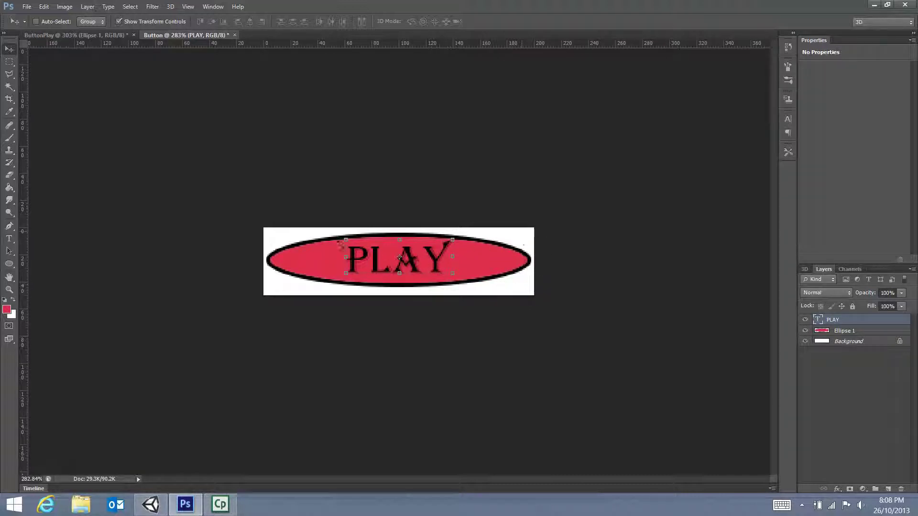
pyautogui.click(151, 504)
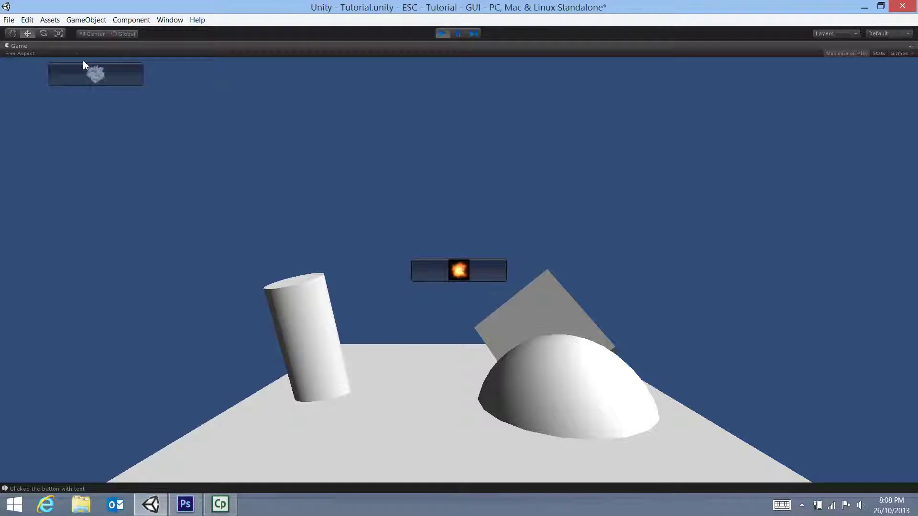
# Step: Return to Photoshop's Button document after reviewing the game's buttons
pyautogui.click(184, 505)
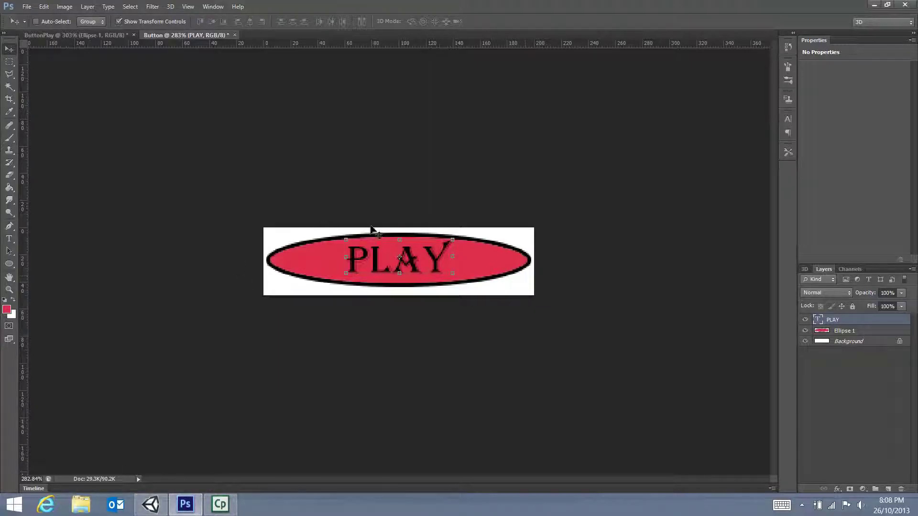
# Step: Convert the Background layer into Layer 0 and delete it, leaving the button on transparency
pyautogui.click(97, 38)
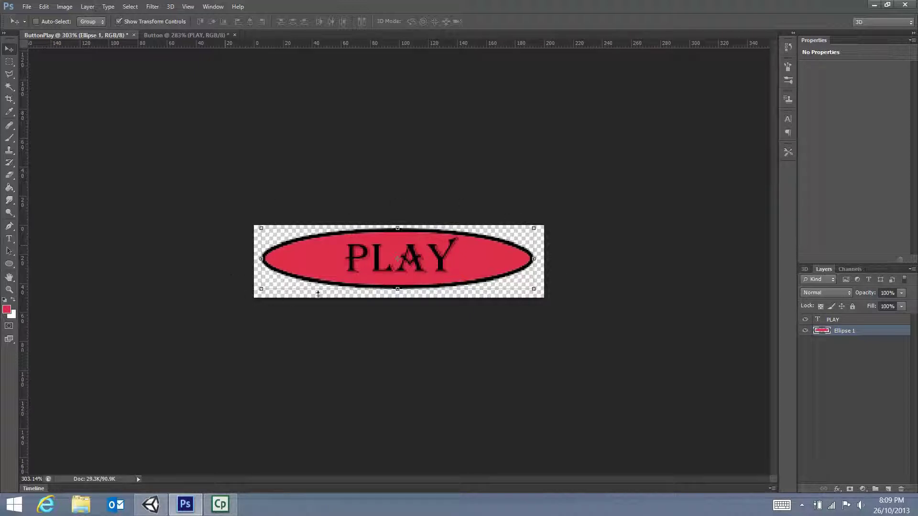
pyautogui.click(181, 35)
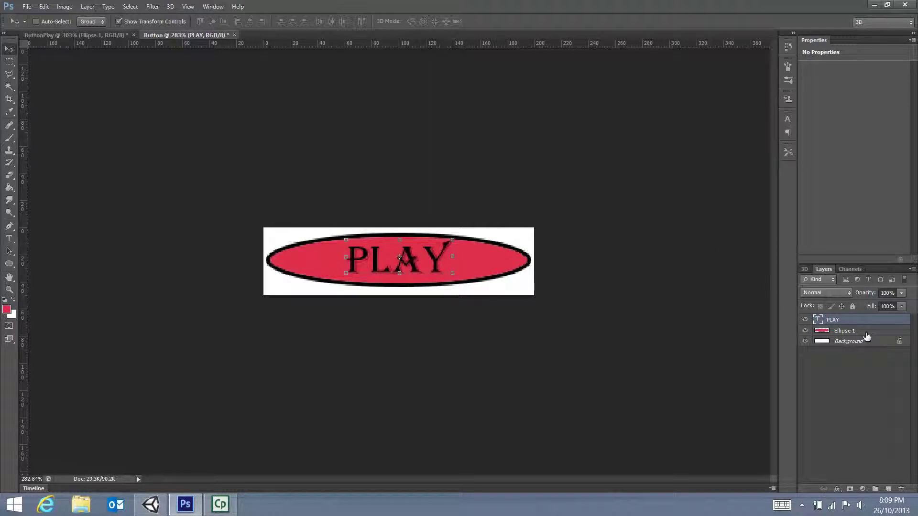
pyautogui.click(855, 343)
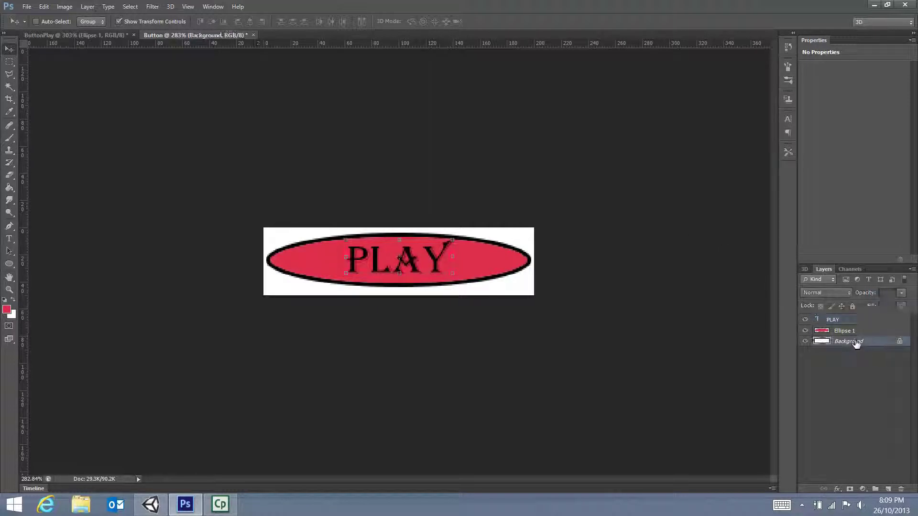
pyautogui.rightClick(855, 342)
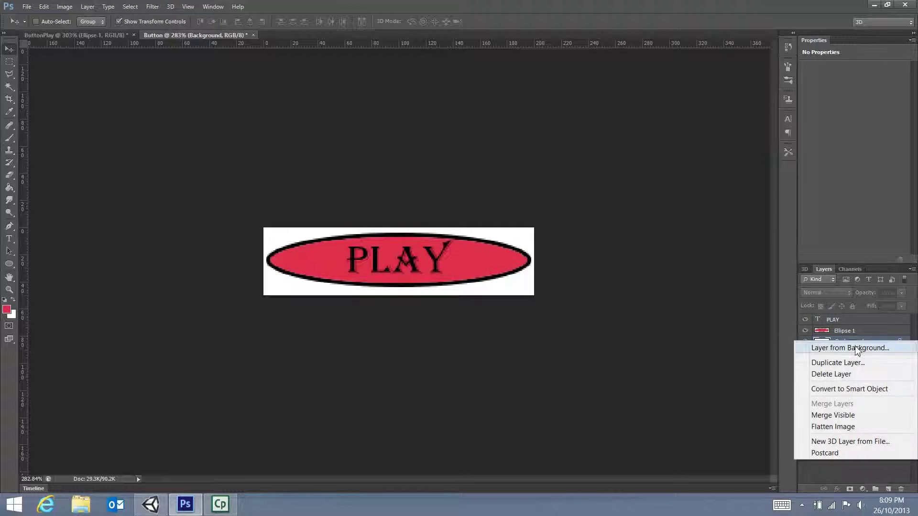
pyautogui.click(858, 349)
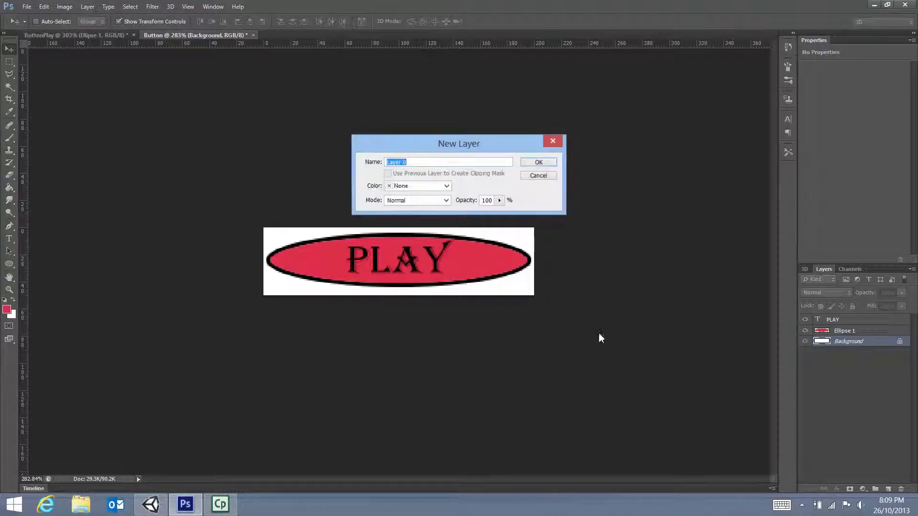
pyautogui.click(539, 164)
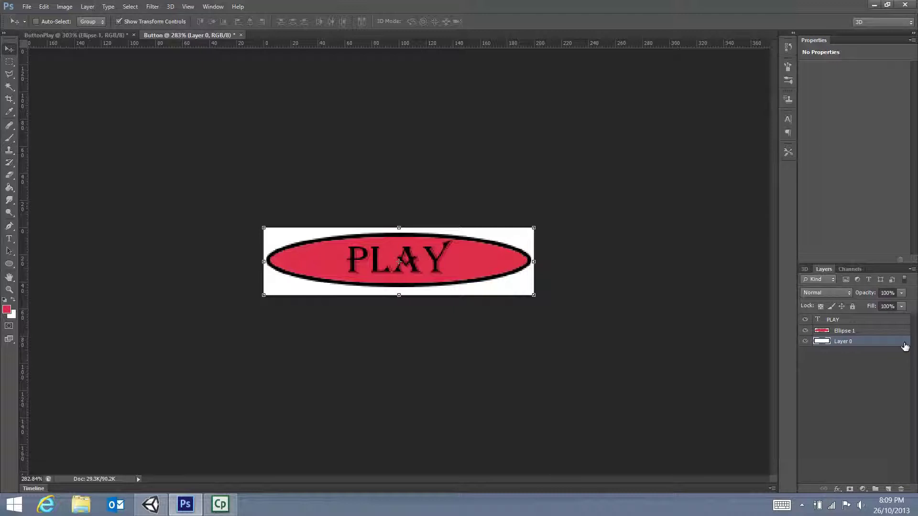
pyautogui.moveTo(850, 346); pyautogui.dragTo(903, 492)
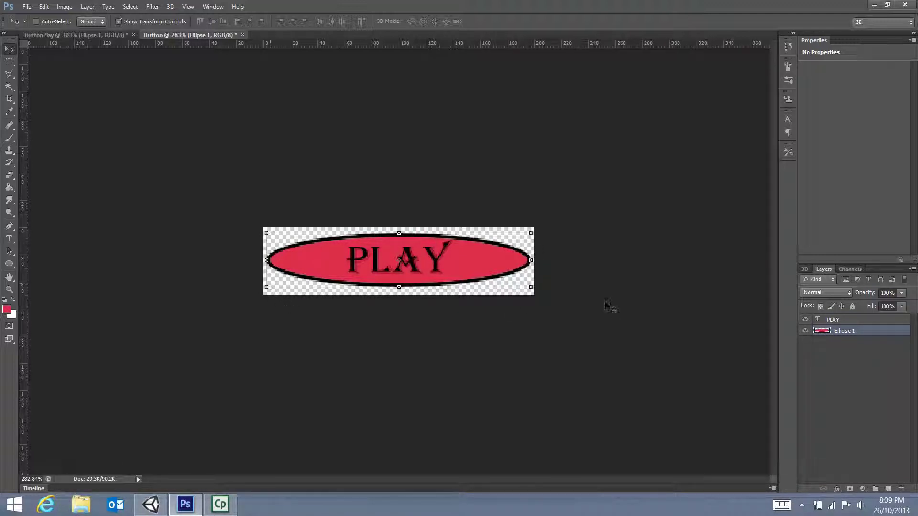
# Step: Close ButtonPlay without saving, then select the PLAY and Ellipse 1 layers
pyautogui.click(127, 36)
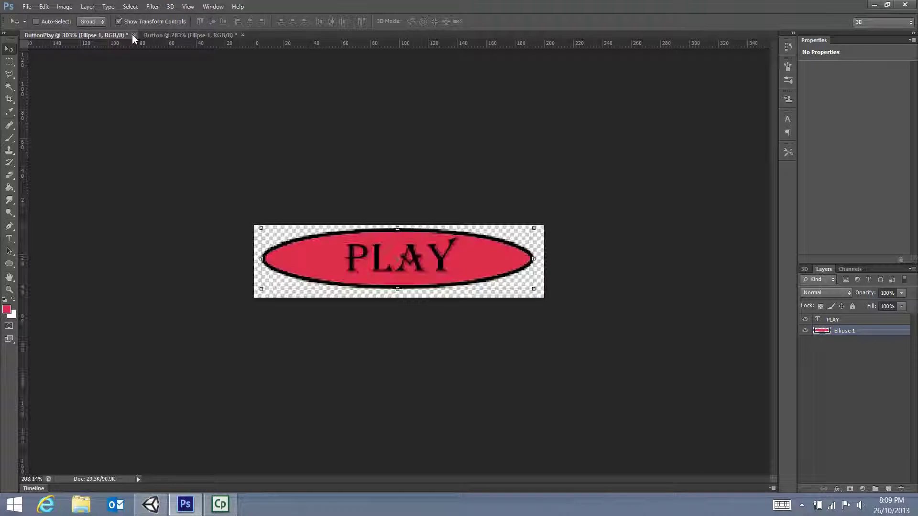
pyautogui.click(134, 35)
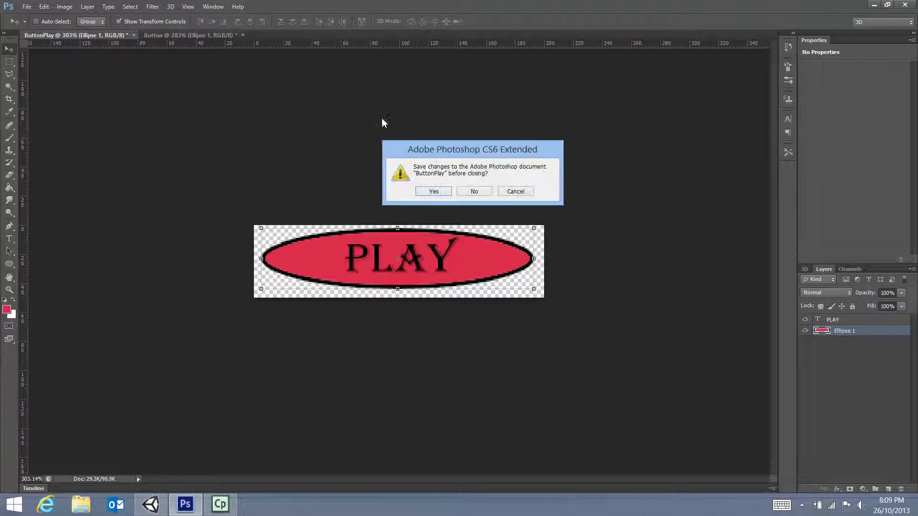
pyautogui.click(474, 192)
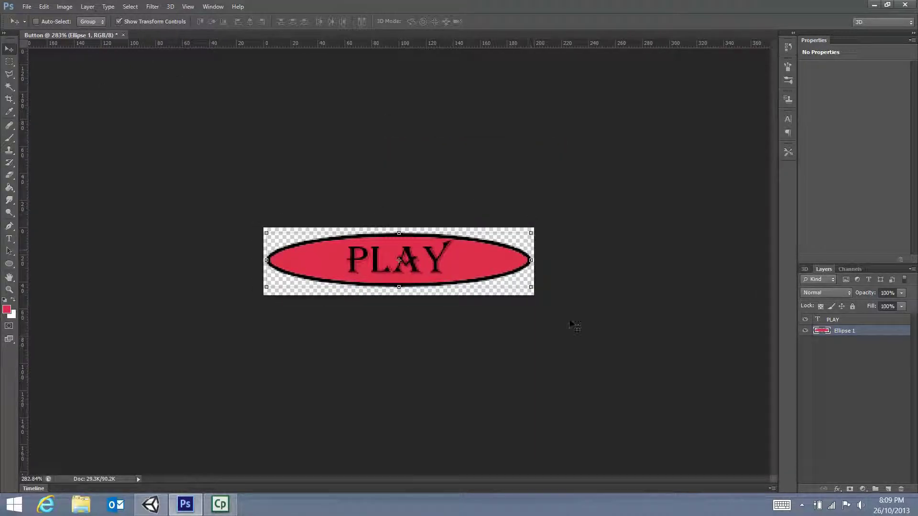
pyautogui.click(834, 319)
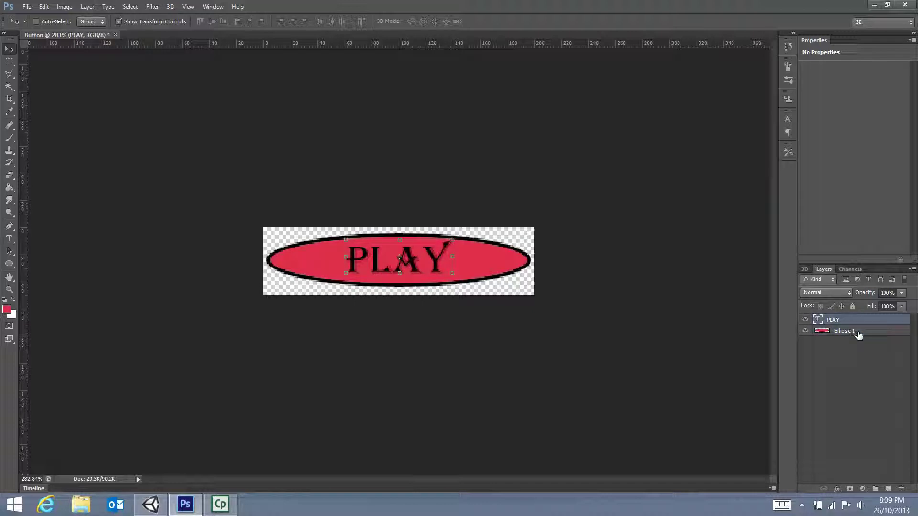
pyautogui.click(858, 334)
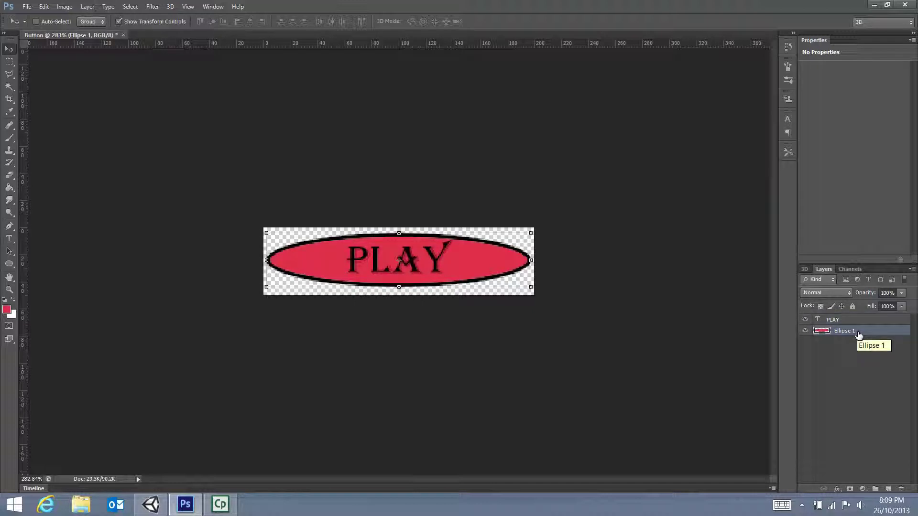
# Step: Save the image as Button.psd on the Desktop, keeping Maximize Compatibility on
pyautogui.click(27, 7)
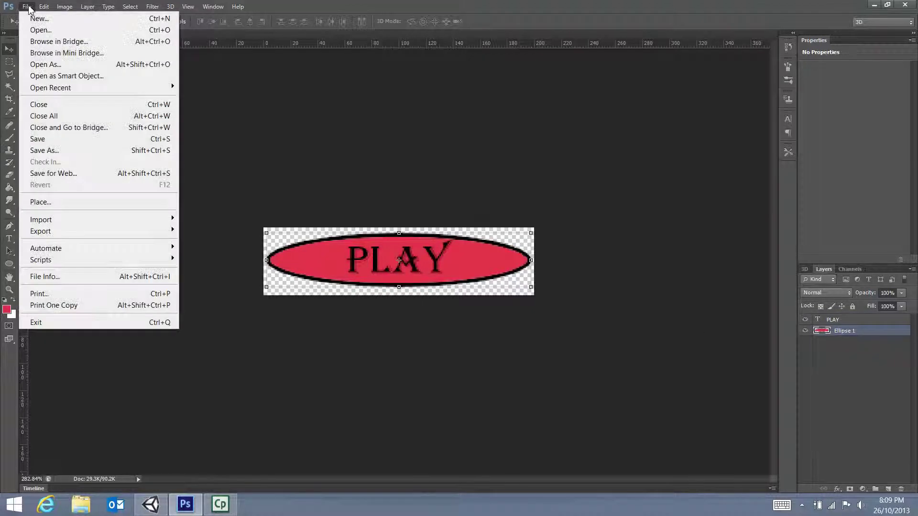
pyautogui.click(80, 151)
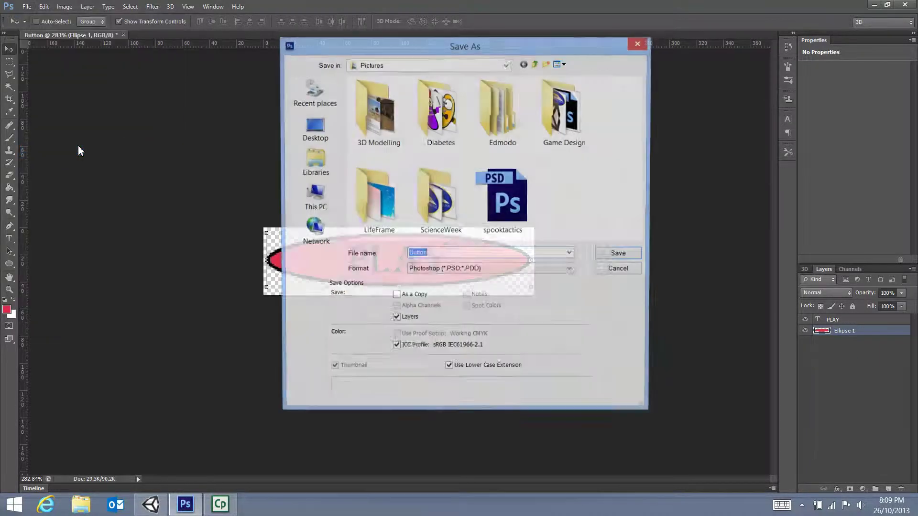
pyautogui.click(304, 116)
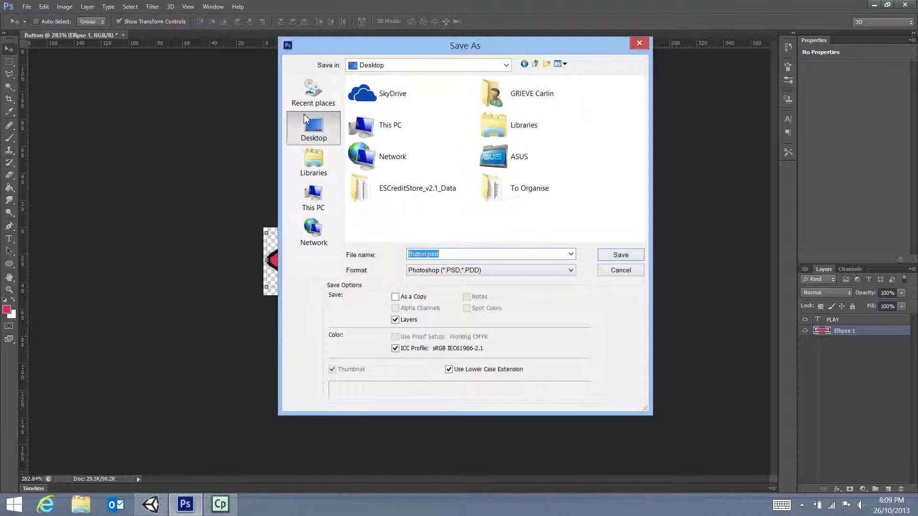
pyautogui.click(454, 255)
pyautogui.click(621, 256)
pyautogui.click(570, 156)
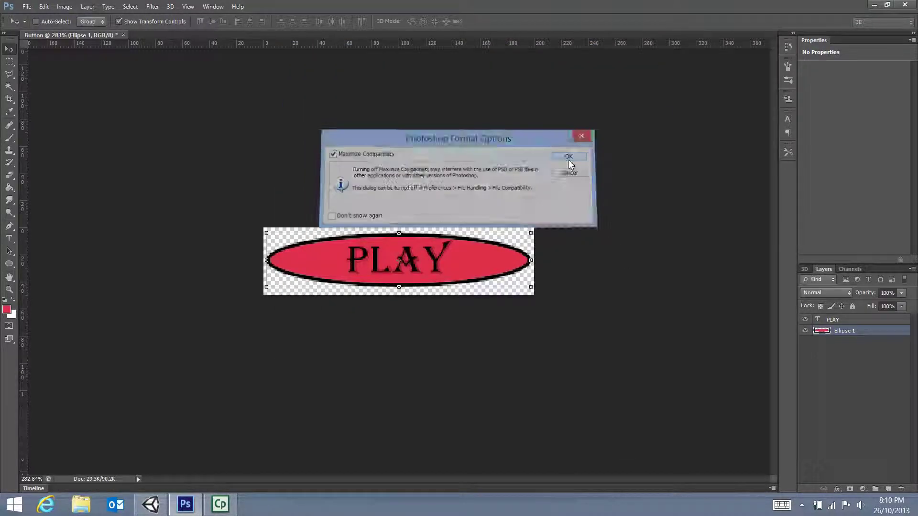
# Step: In Unity, stop Play mode and create a _Textures folder in Assets
pyautogui.click(163, 505)
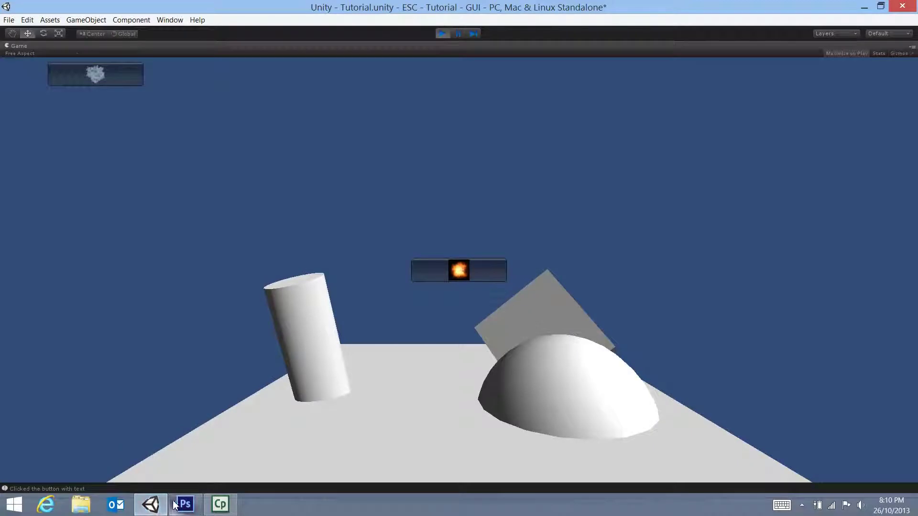
pyautogui.click(442, 34)
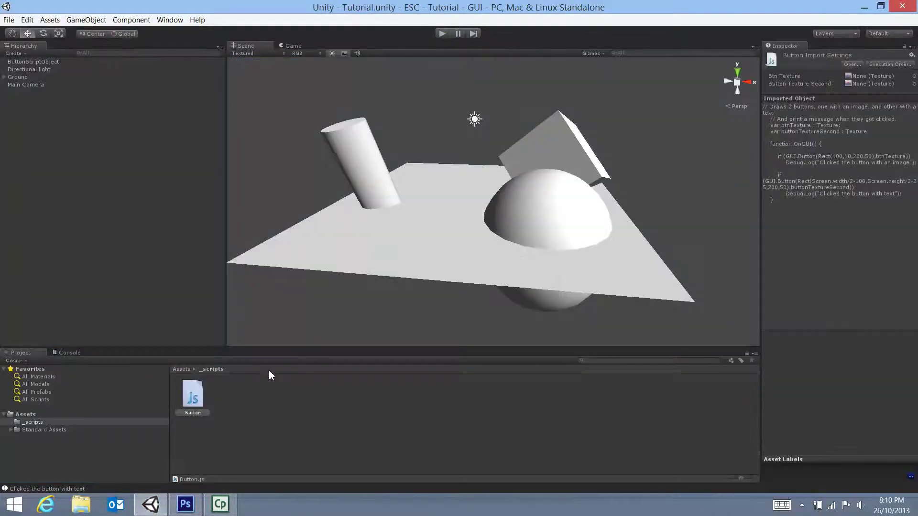
pyautogui.click(27, 414)
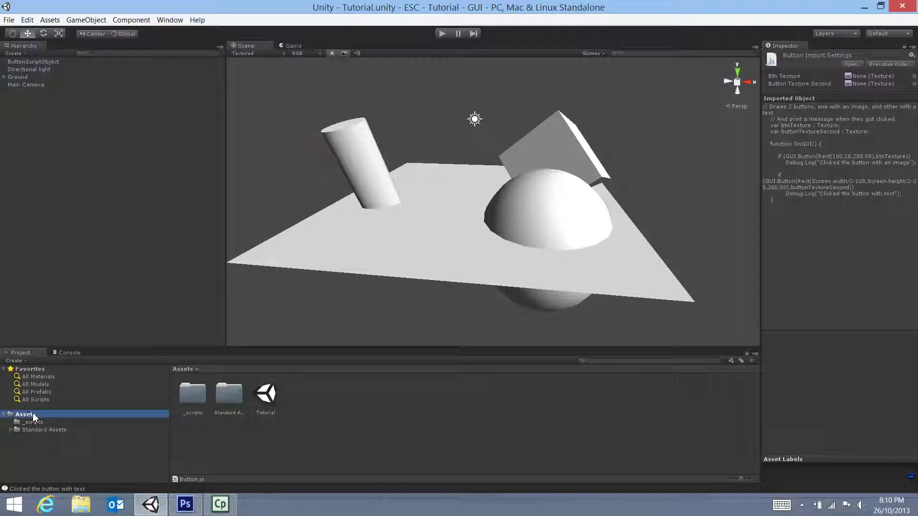
pyautogui.rightClick(340, 405)
pyautogui.moveTo(434, 247)
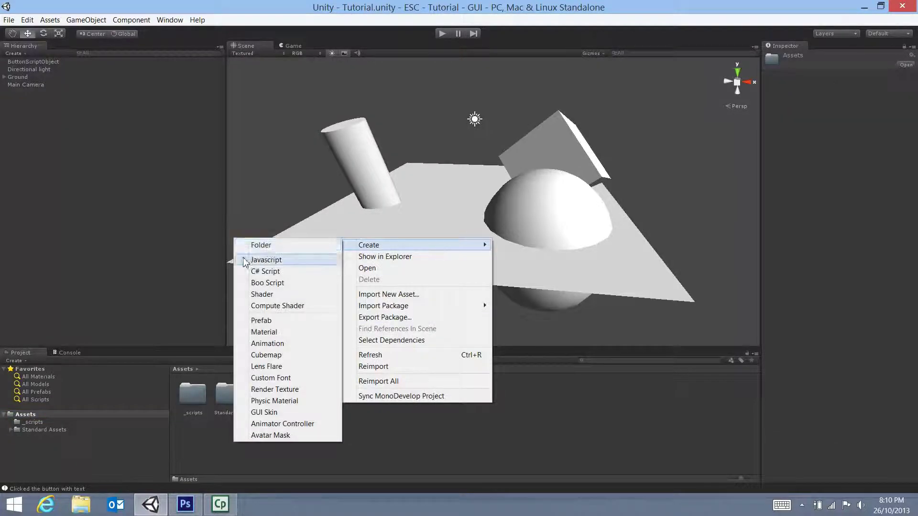
pyautogui.click(268, 247)
pyautogui.write('_Textures')
pyautogui.press('Return')
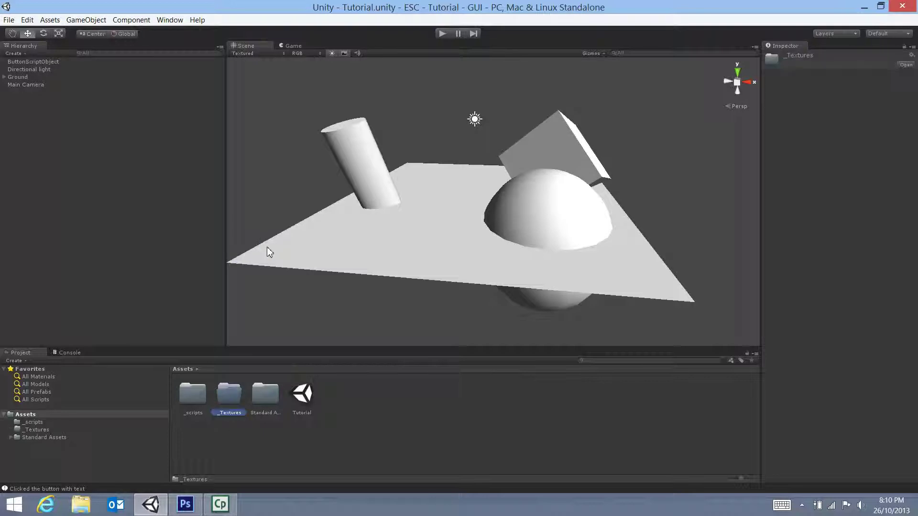
# Step: Import Desktop/Button.psd into _Textures and inspect the Button texture's import settings
pyautogui.rightClick(235, 402)
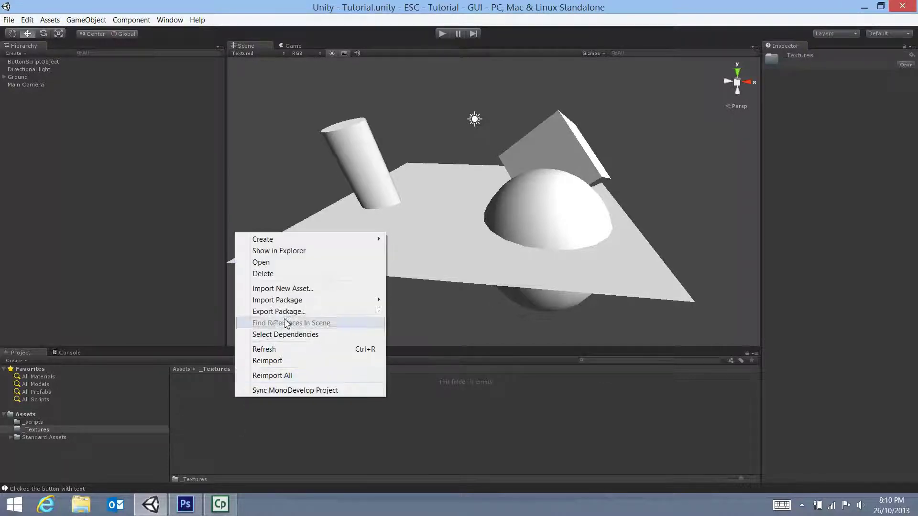
pyautogui.click(305, 289)
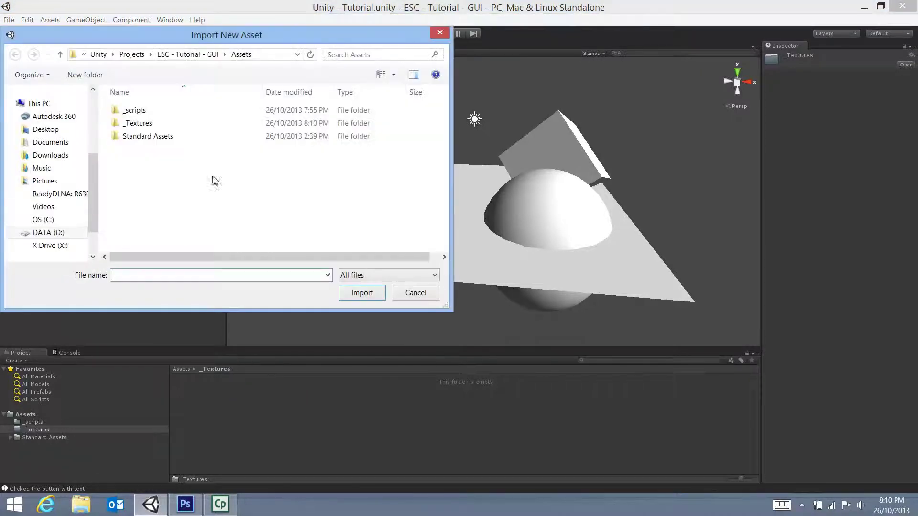
pyautogui.click(67, 129)
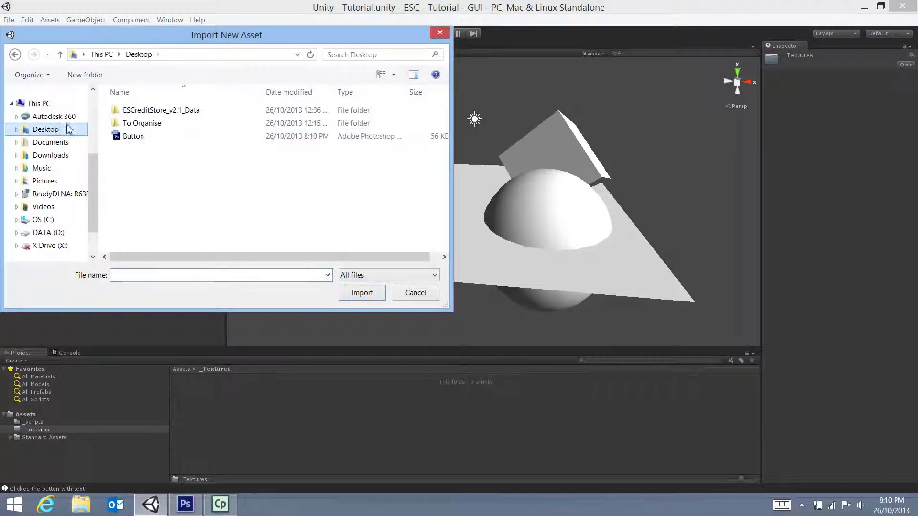
pyautogui.click(148, 137)
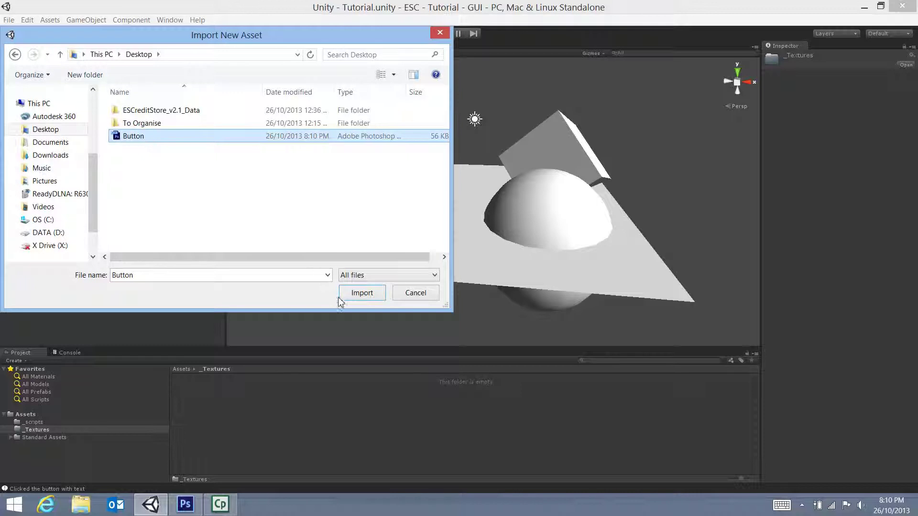
pyautogui.click(356, 294)
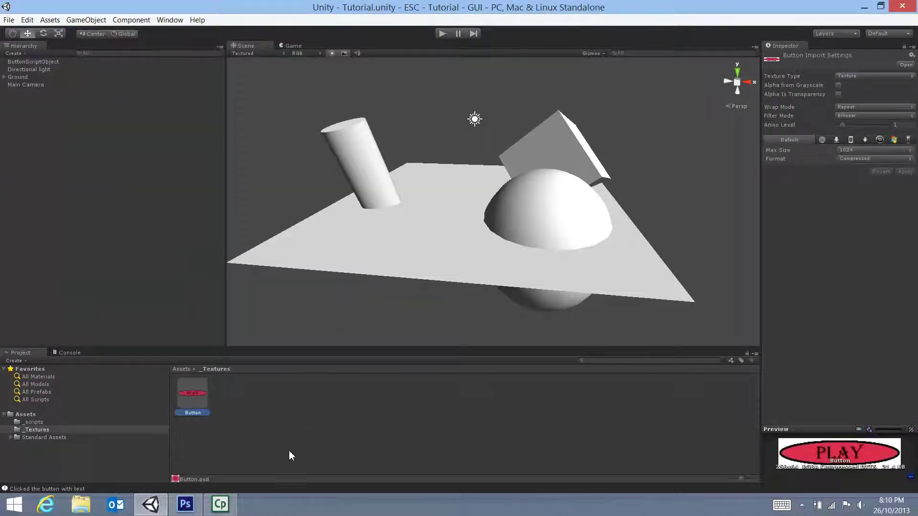
pyautogui.click(230, 441)
pyautogui.click(189, 395)
# Step: Assign the Button texture to ButtonScriptObject's Button Texture Second, then test-run and stop the game
pyautogui.click(45, 62)
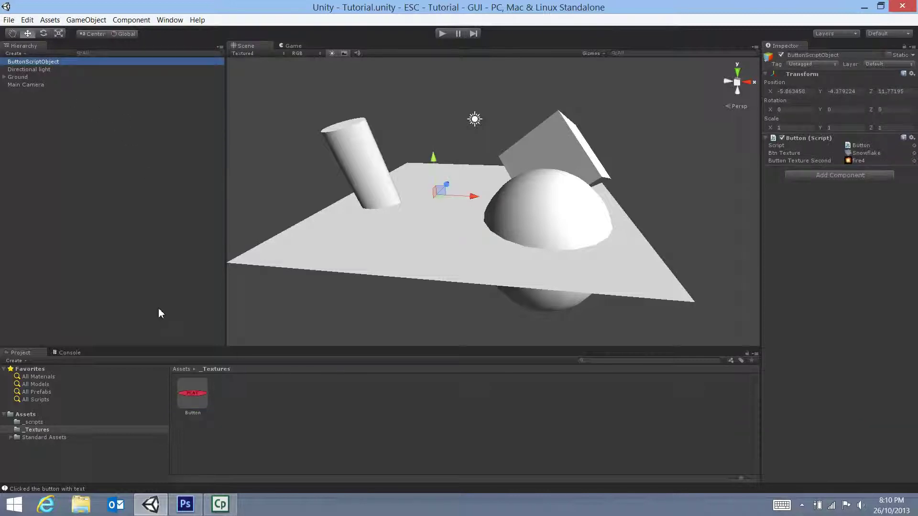
pyautogui.moveTo(191, 396); pyautogui.dragTo(841, 163)
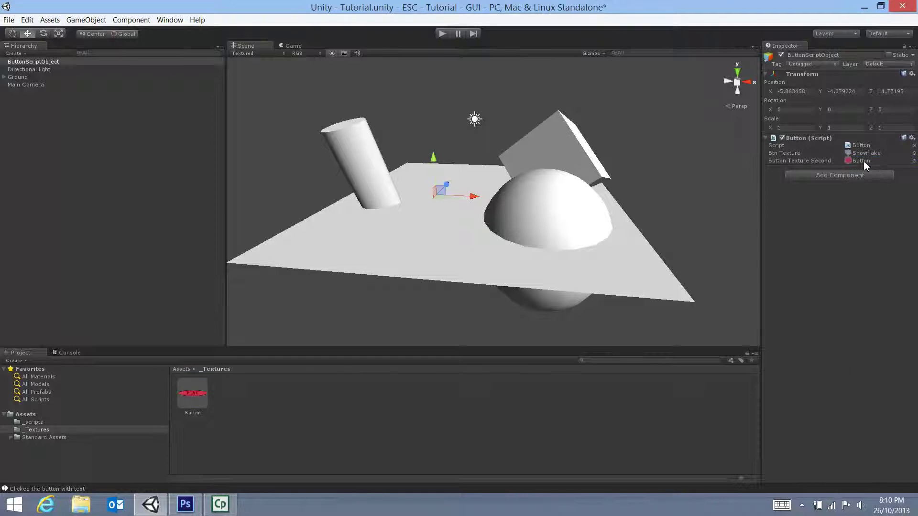
pyautogui.click(440, 33)
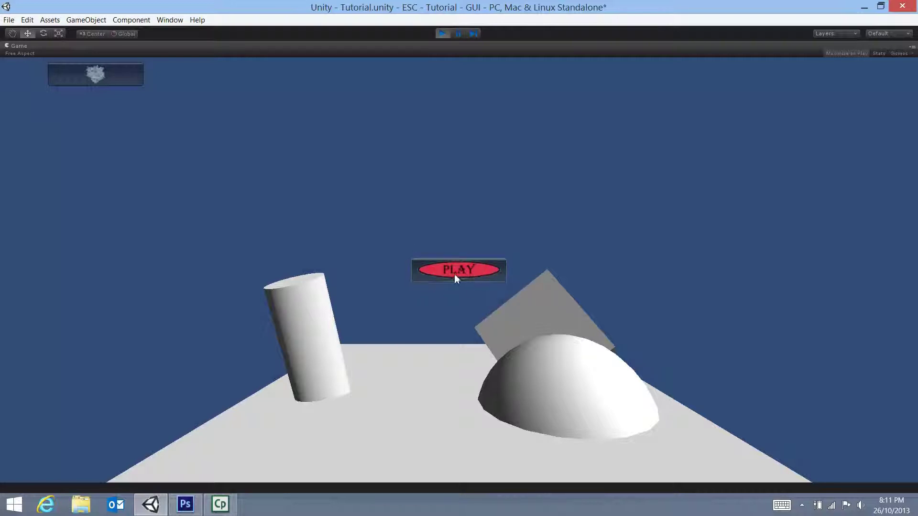
pyautogui.click(443, 34)
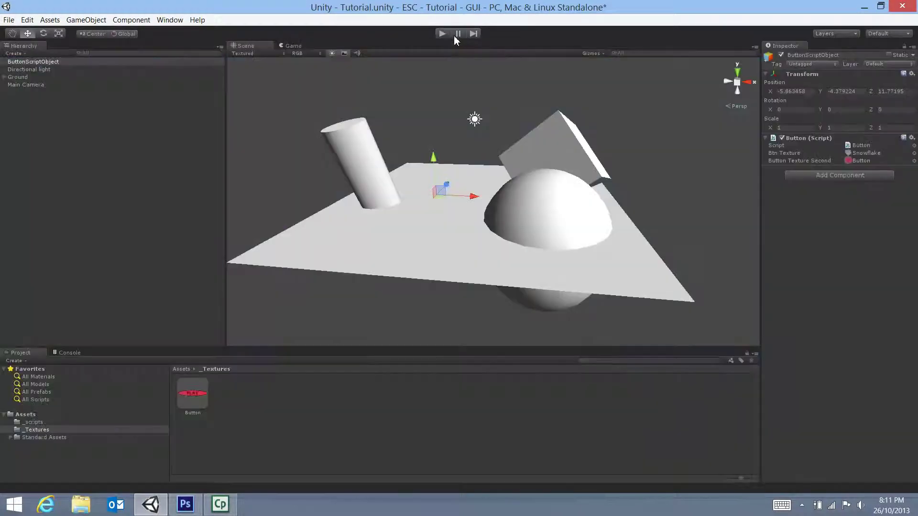
# Step: Set the Button texture in _Textures to Texture Type GUI, apply it, and test-run the game
pyautogui.click(276, 421)
pyautogui.click(26, 414)
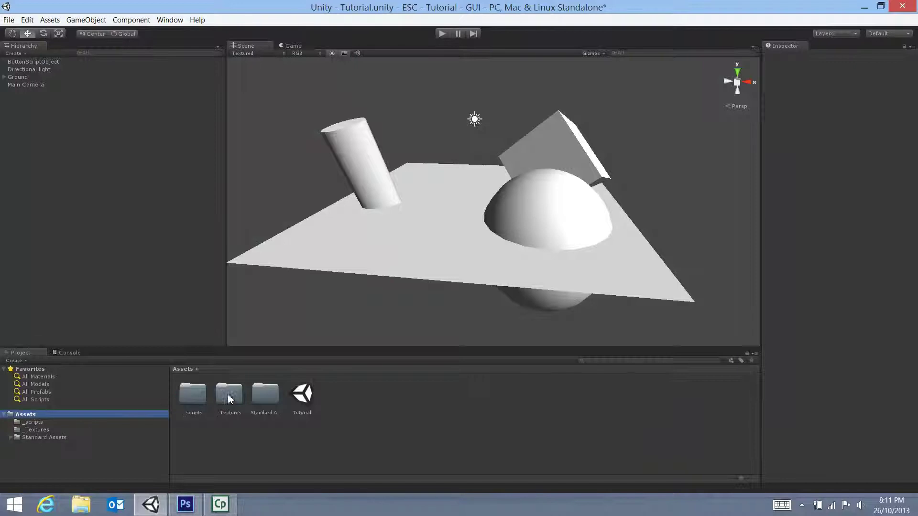
pyautogui.doubleClick(231, 395)
pyautogui.click(198, 393)
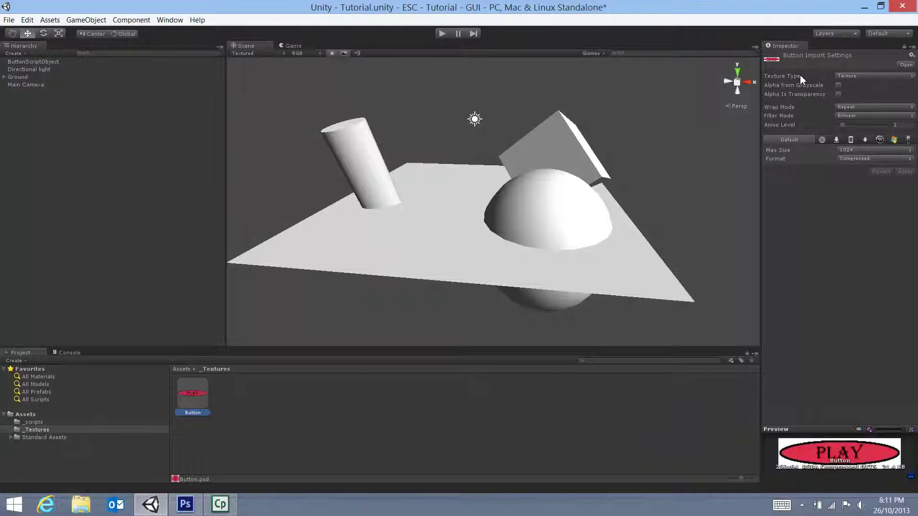
pyautogui.click(888, 78)
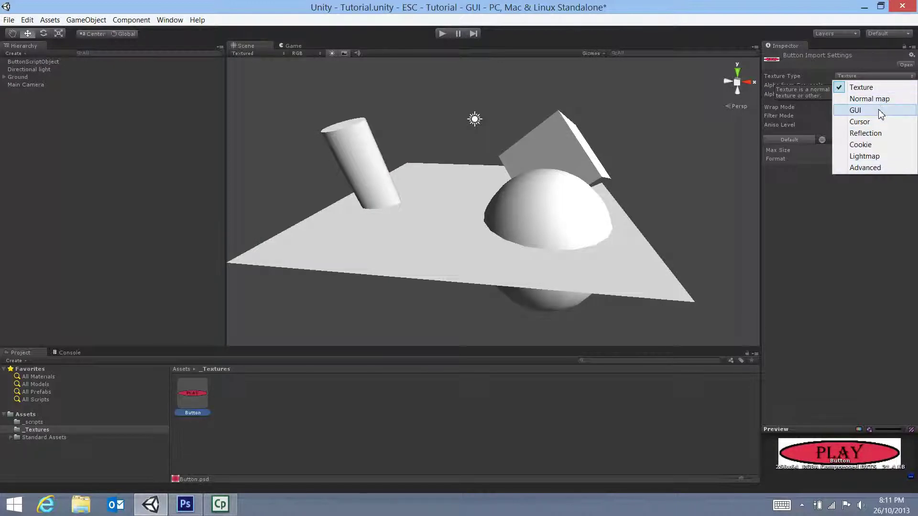
pyautogui.click(879, 111)
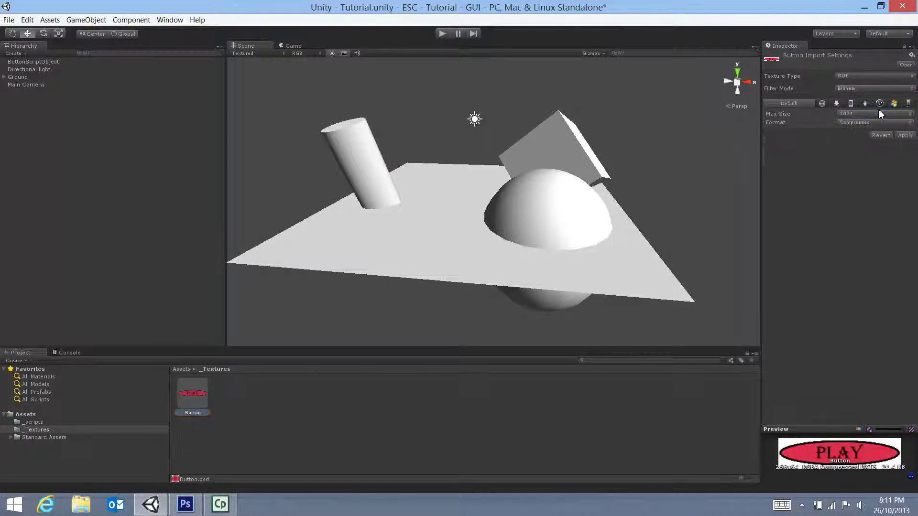
pyautogui.click(903, 136)
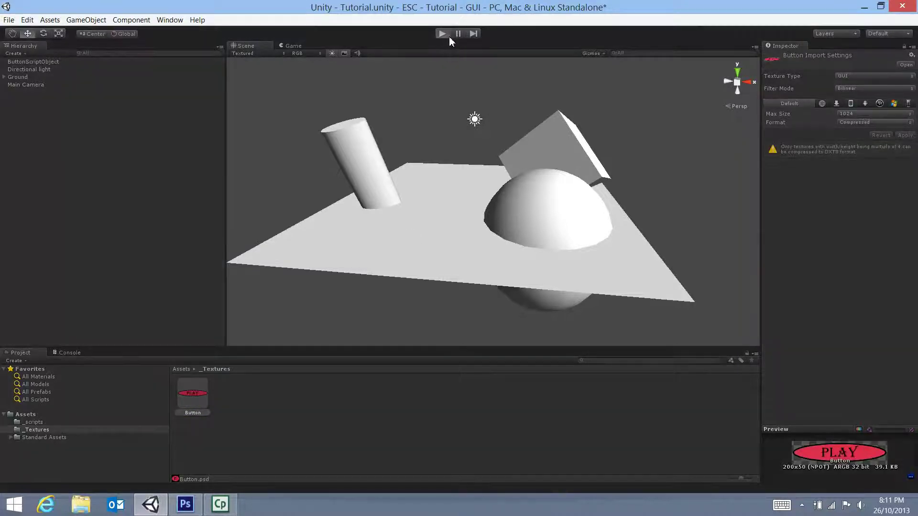
pyautogui.click(449, 36)
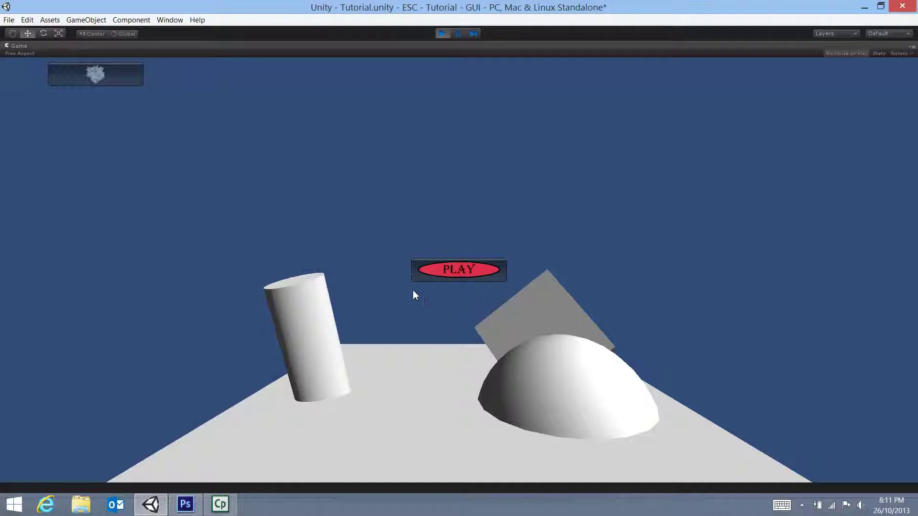
pyautogui.click(443, 35)
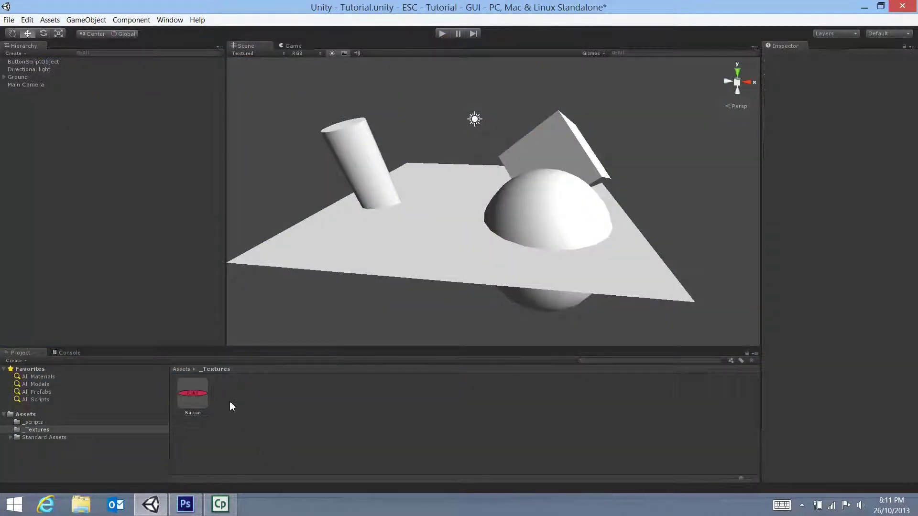
# Step: Close Button.psd in Photoshop, reopen it from Unity's Button asset, and zoom in on the PLAY image
pyautogui.click(186, 505)
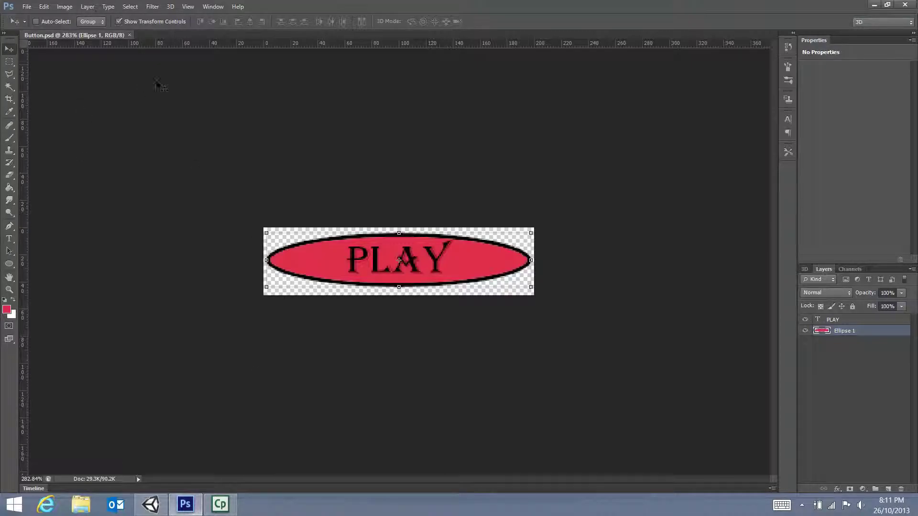
pyautogui.click(129, 35)
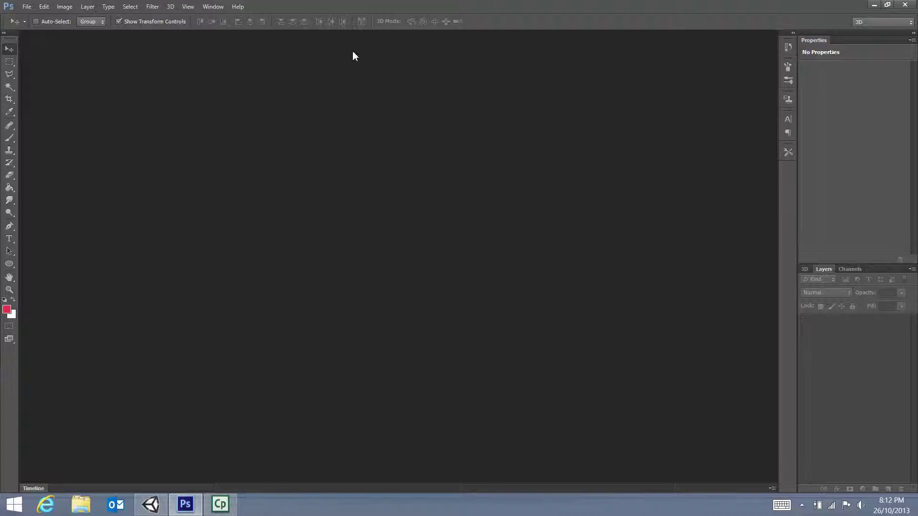
pyautogui.click(150, 505)
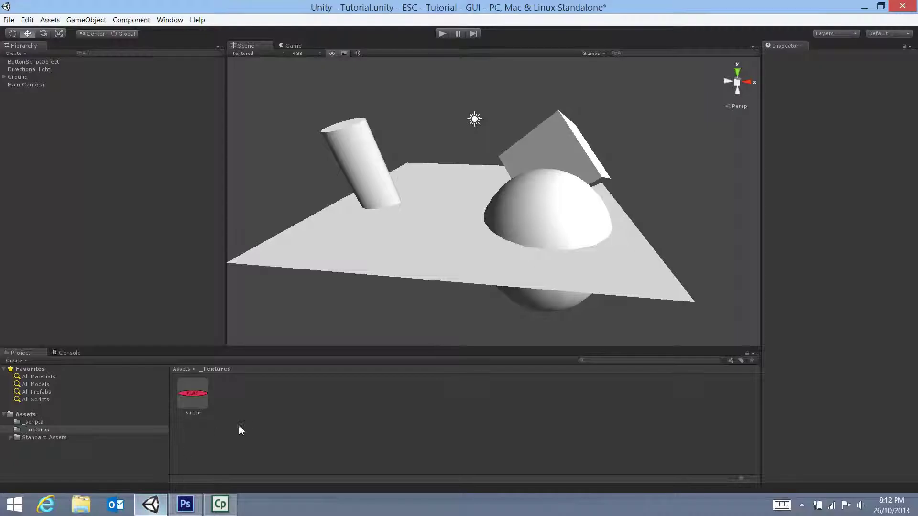
pyautogui.doubleClick(196, 392)
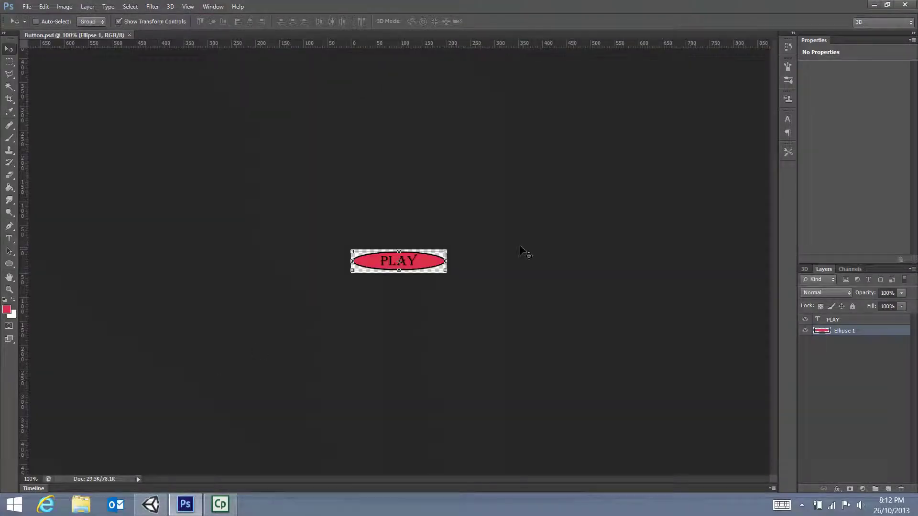
pyautogui.moveTo(332, 223); pyautogui.dragTo(378, 224)
pyautogui.scroll(3, 378, 223)
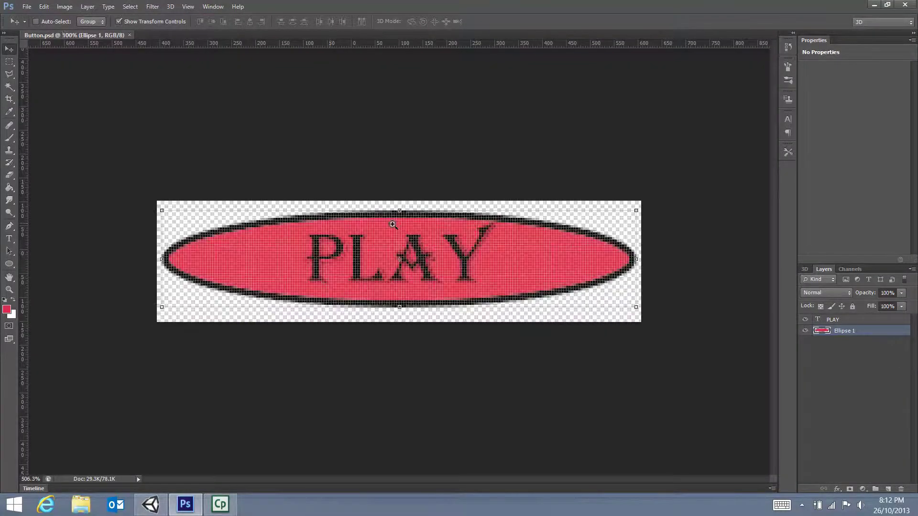
pyautogui.scroll(-3, 363, 158)
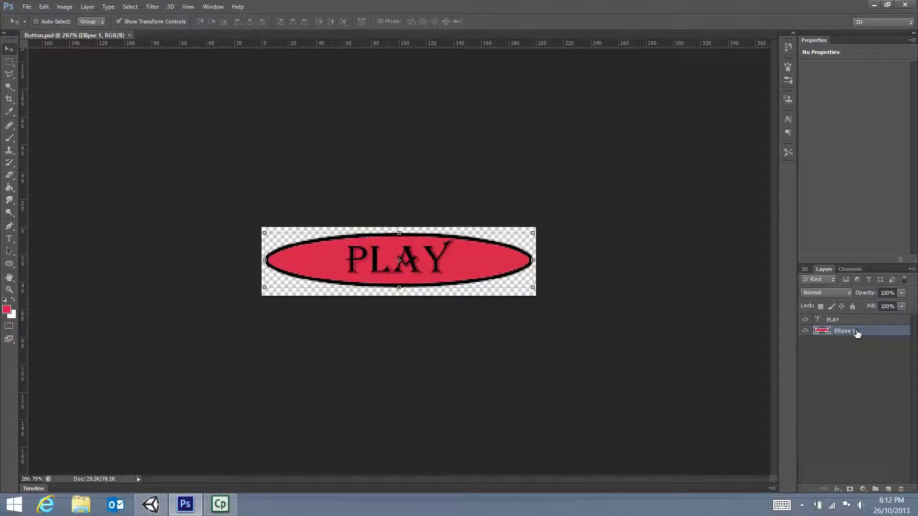
# Step: Delete the Ellipse 1 layer from Button.psd
pyautogui.rightClick(856, 333)
pyautogui.click(864, 336)
pyautogui.moveTo(855, 332); pyautogui.dragTo(902, 489)
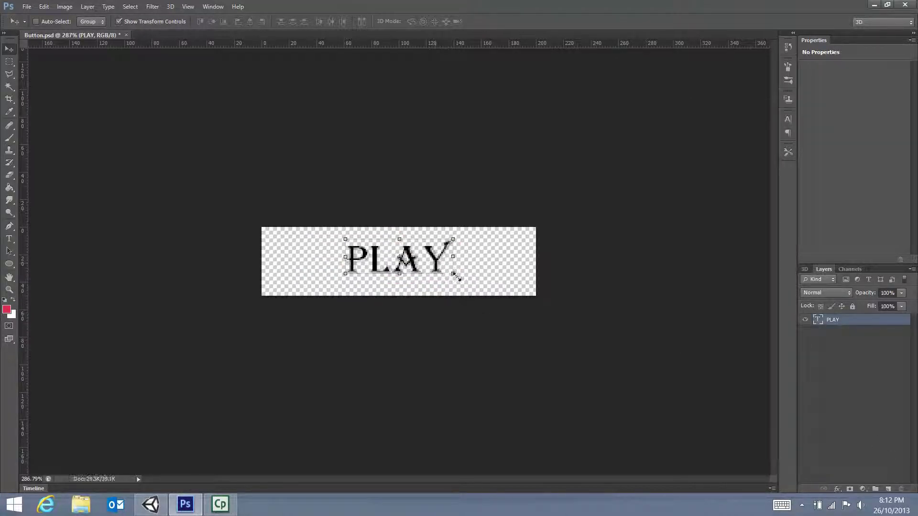
# Step: Stretch the PLAY text wider and slightly taller, and apply the transformation
pyautogui.moveTo(454, 275); pyautogui.dragTo(525, 283)
pyautogui.moveTo(345, 283); pyautogui.dragTo(273, 289)
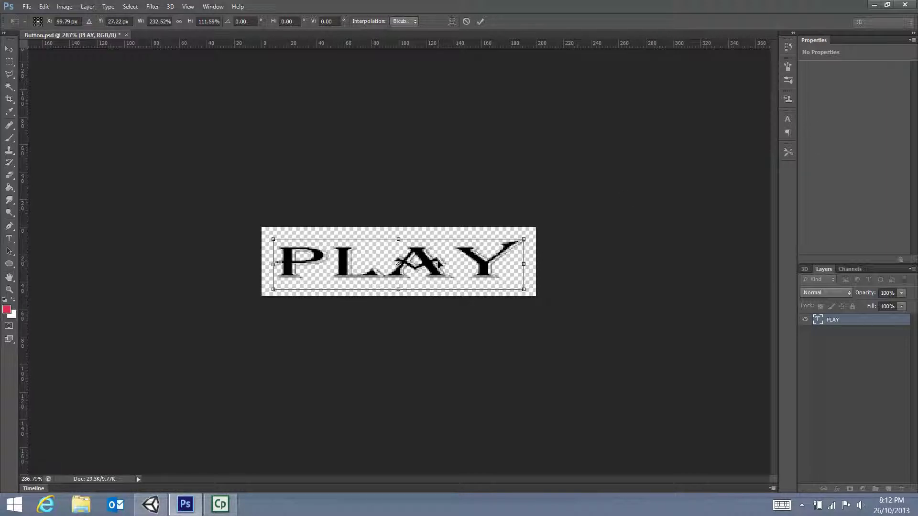
pyautogui.click(787, 119)
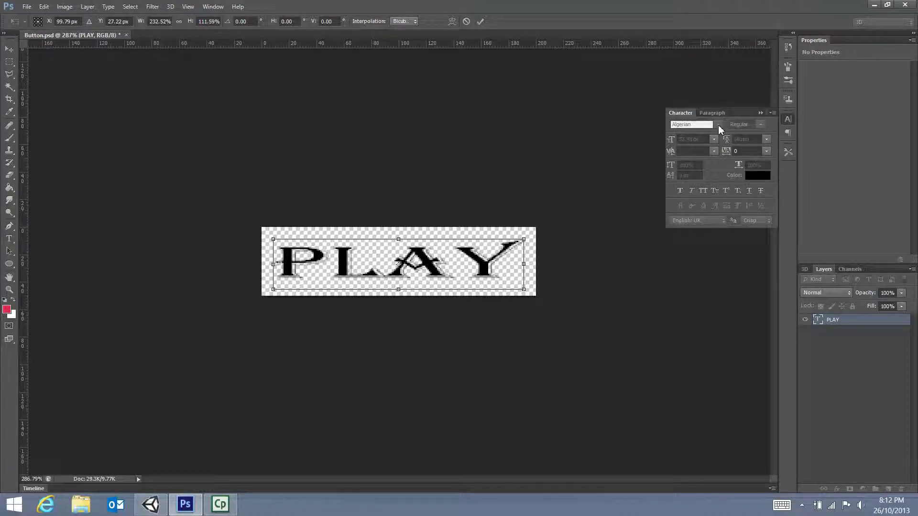
pyautogui.click(787, 121)
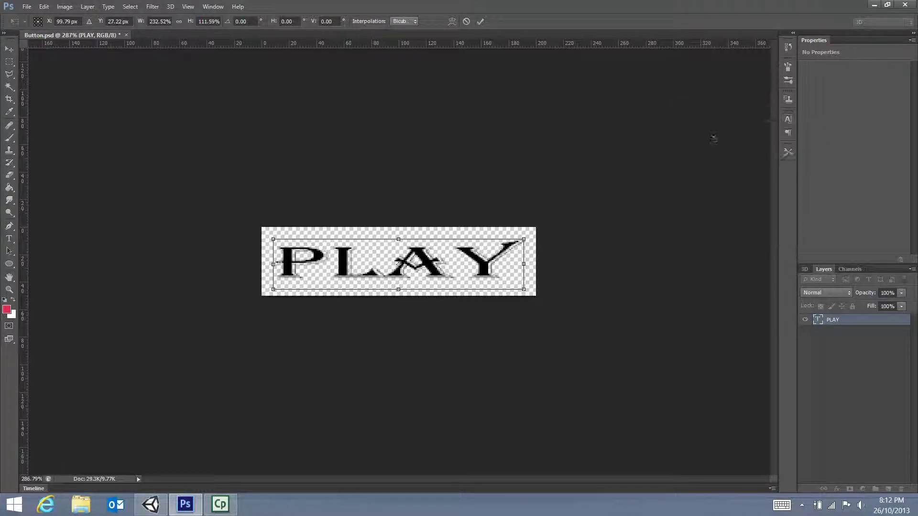
pyautogui.click(9, 238)
pyautogui.click(473, 192)
pyautogui.click(9, 239)
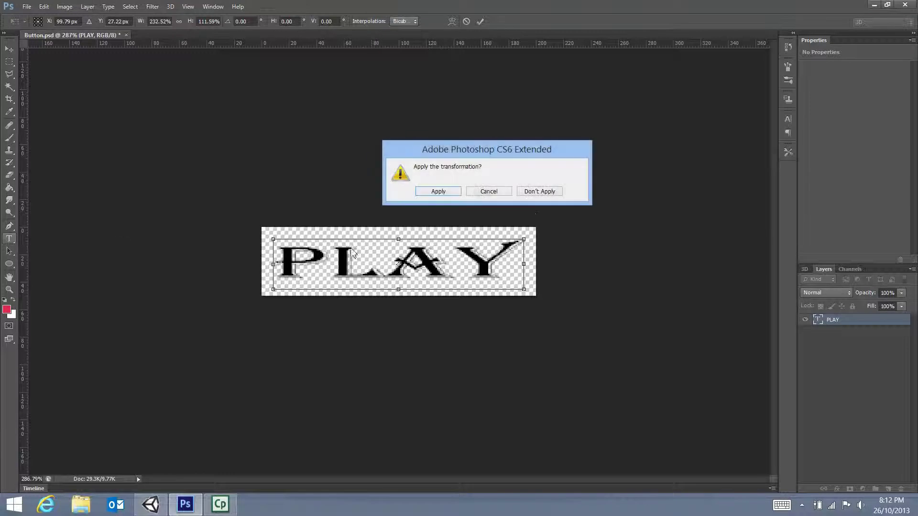
pyautogui.click(436, 193)
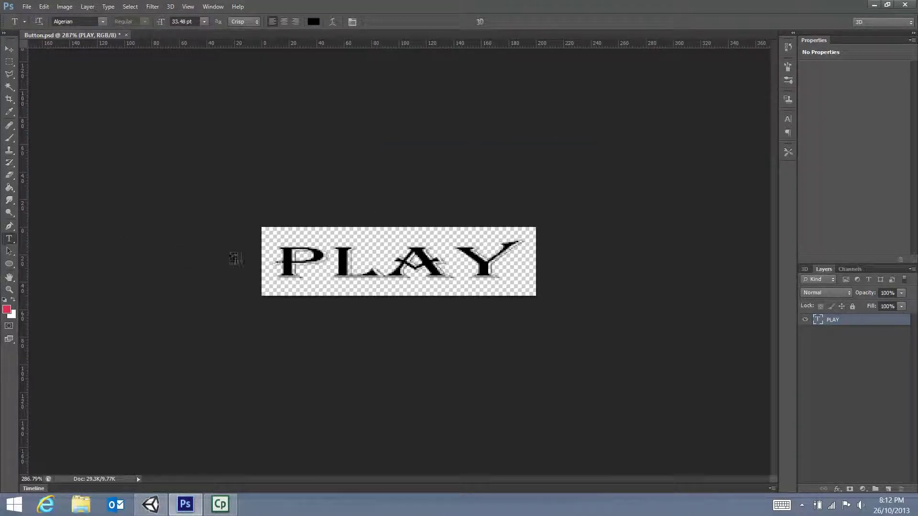
# Step: Select all the PLAY letters and switch their font to YouMurderer BB
pyautogui.click(316, 261)
pyautogui.moveTo(278, 262); pyautogui.dragTo(515, 261)
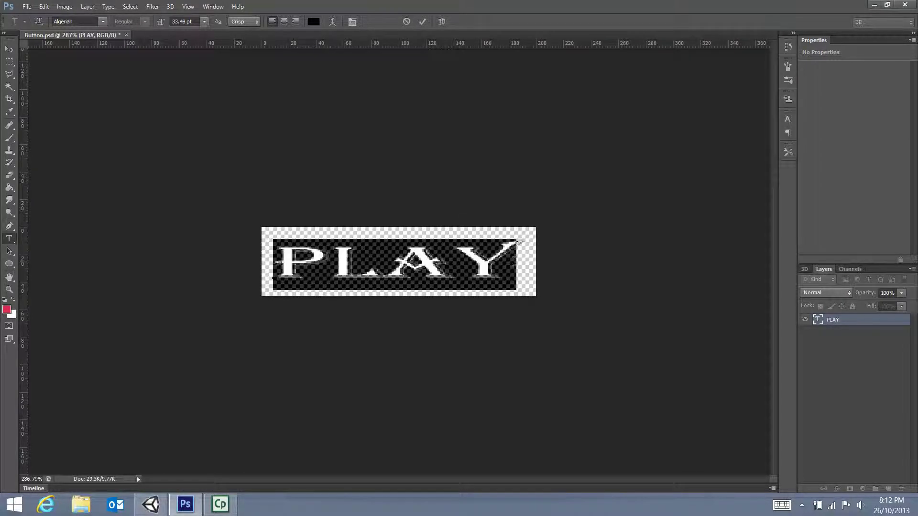
pyautogui.click(102, 22)
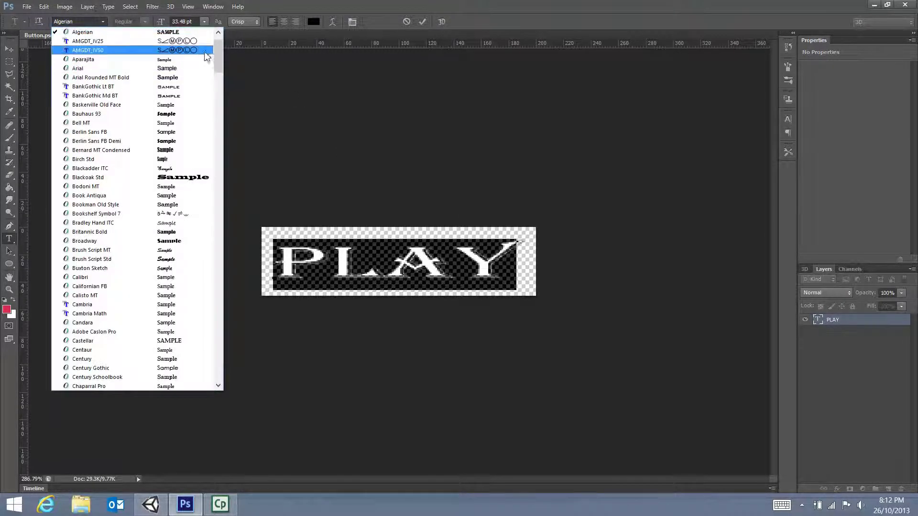
pyautogui.moveTo(218, 56); pyautogui.dragTo(242, 301)
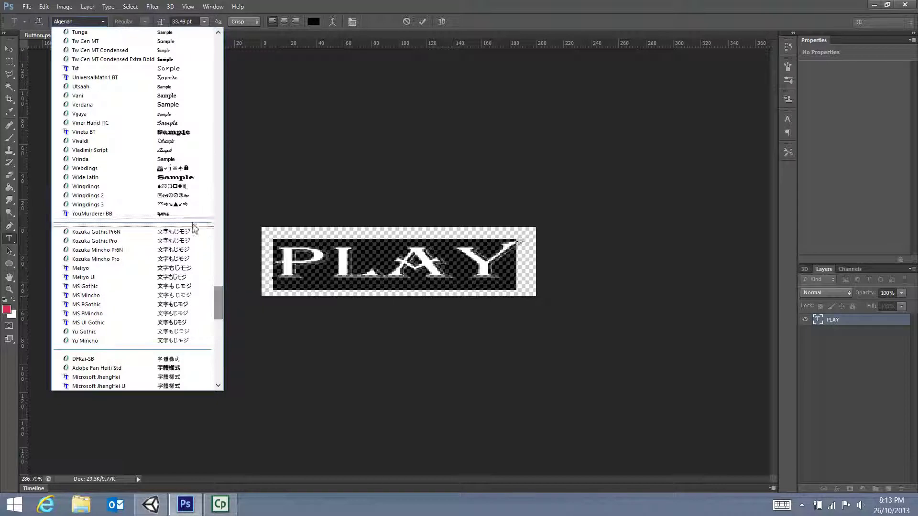
pyautogui.click(177, 213)
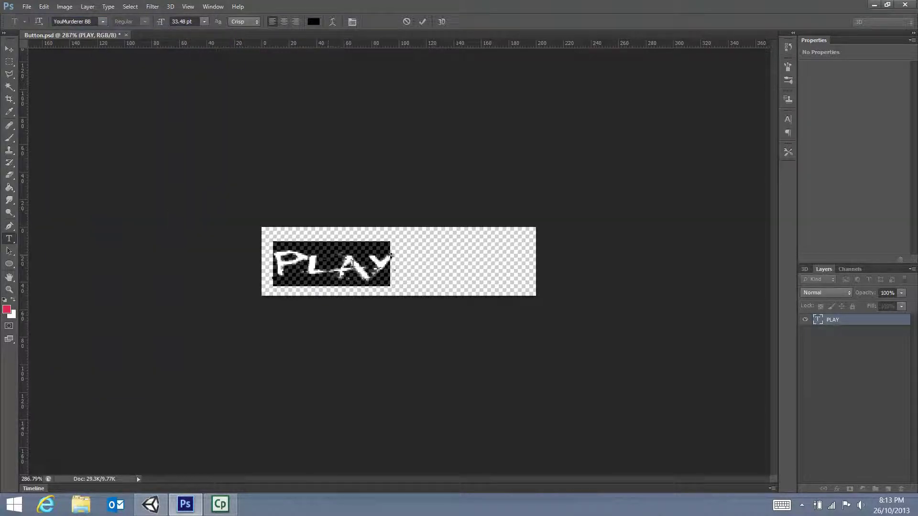
# Step: Resize the YouMurderer PLAY text wider and taller to span the canvas, and apply it
pyautogui.click(9, 50)
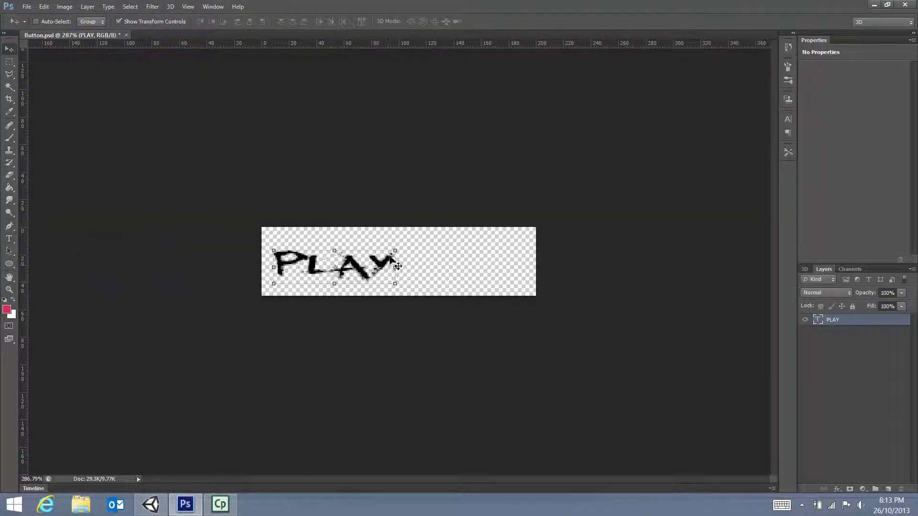
pyautogui.moveTo(407, 252); pyautogui.dragTo(527, 230)
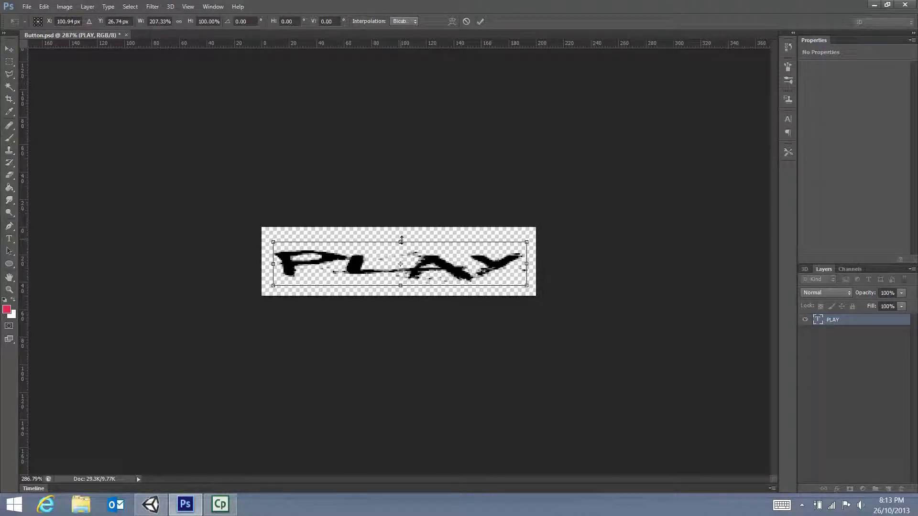
pyautogui.moveTo(401, 234); pyautogui.dragTo(400, 227)
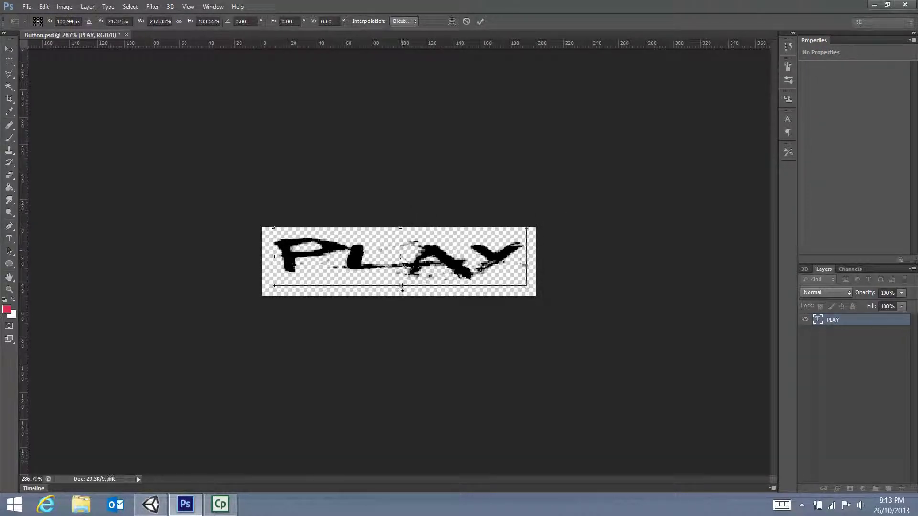
pyautogui.moveTo(401, 285); pyautogui.dragTo(400, 295)
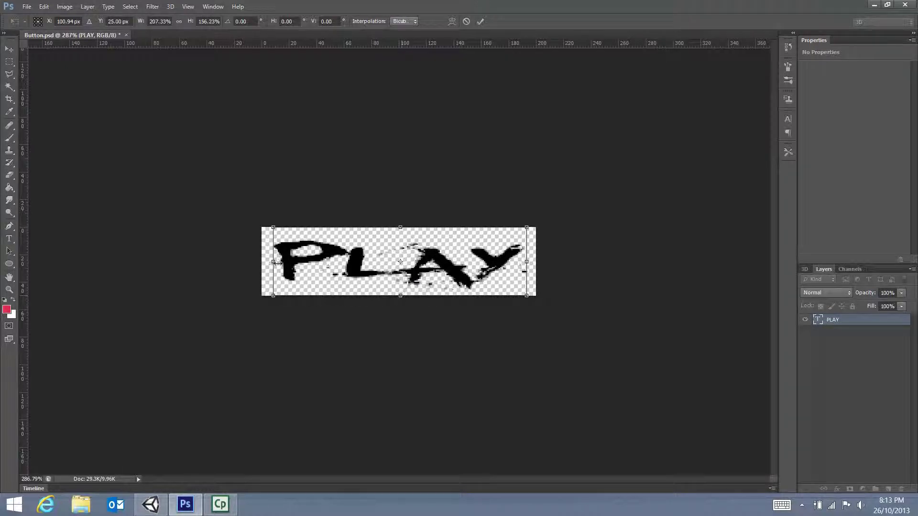
pyautogui.moveTo(272, 262); pyautogui.dragTo(294, 262)
pyautogui.moveTo(528, 262); pyautogui.dragTo(509, 262)
pyautogui.moveTo(290, 264); pyautogui.dragTo(278, 262)
pyautogui.click(480, 21)
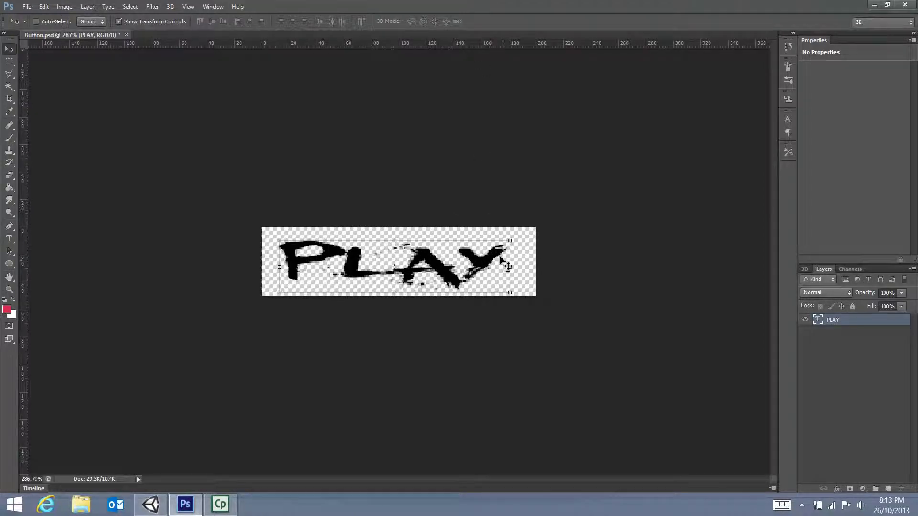
# Step: Nudge the PLAY text slightly right and up, then save Button.psd
pyautogui.moveTo(475, 256); pyautogui.dragTo(481, 254)
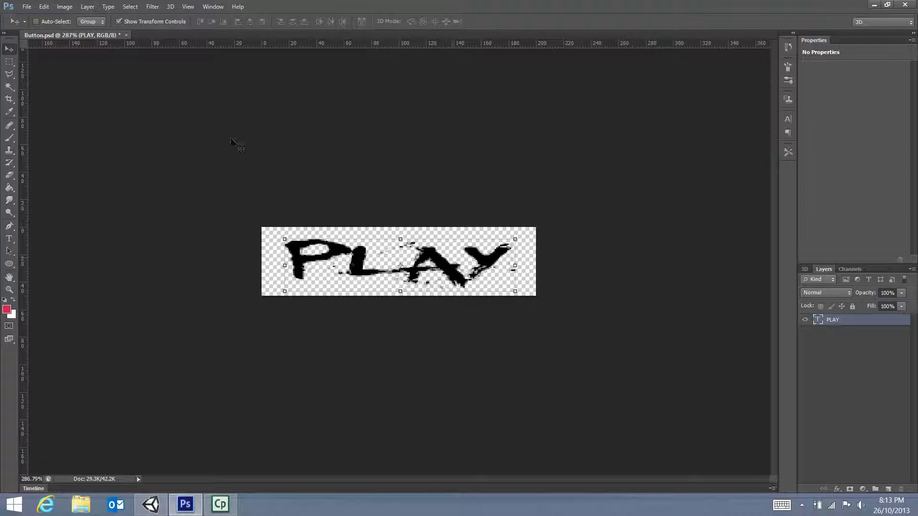
pyautogui.click(27, 7)
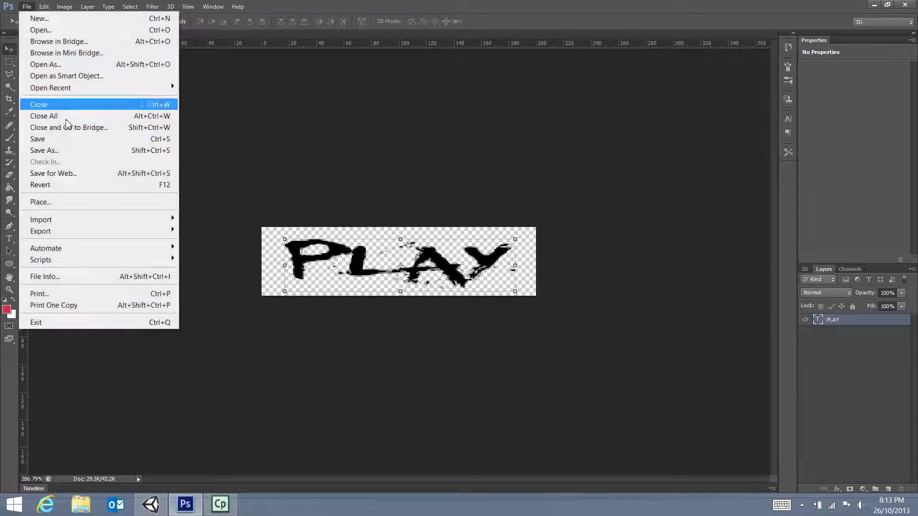
pyautogui.click(69, 139)
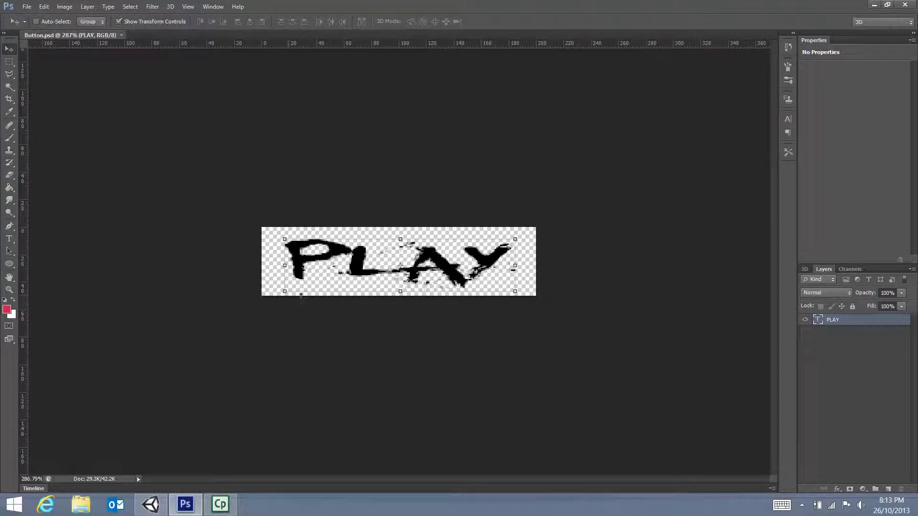
# Step: Run the Unity game to preview the new black YouMurderer PLAY button
pyautogui.click(156, 509)
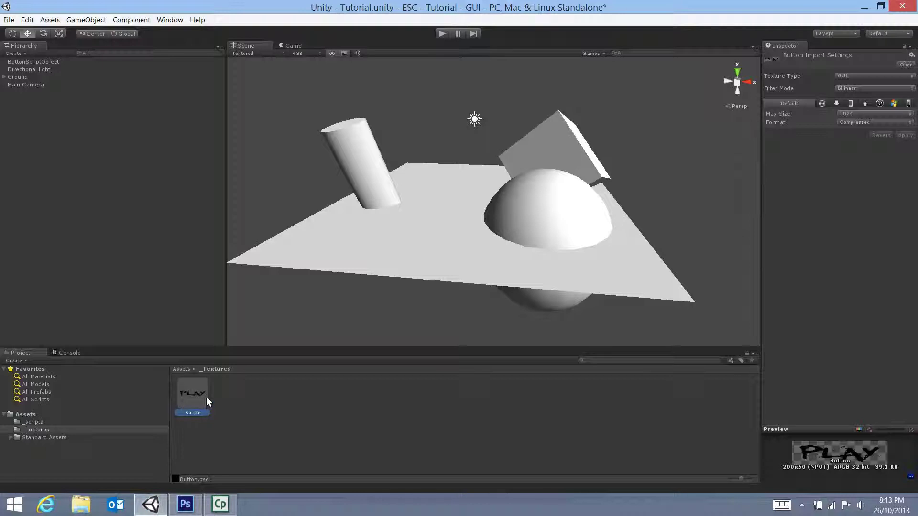
pyautogui.click(442, 33)
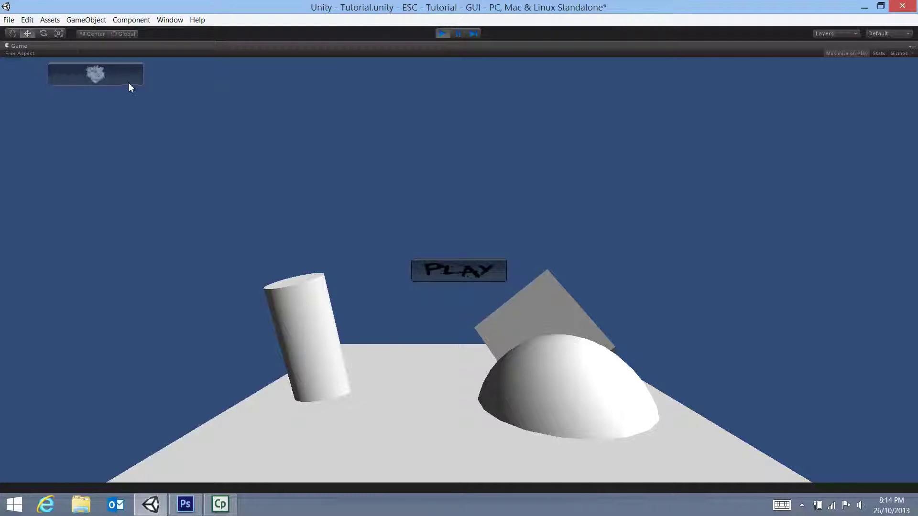
# Step: Stop the game and create a zoomed-in white 200 × 50 px Photoshop document named options
pyautogui.click(442, 34)
pyautogui.click(185, 505)
pyautogui.click(28, 9)
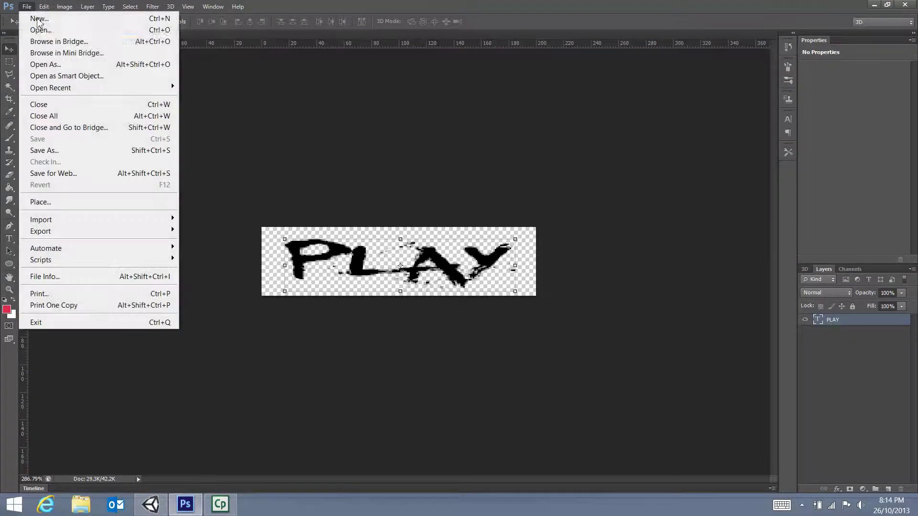
pyautogui.click(43, 18)
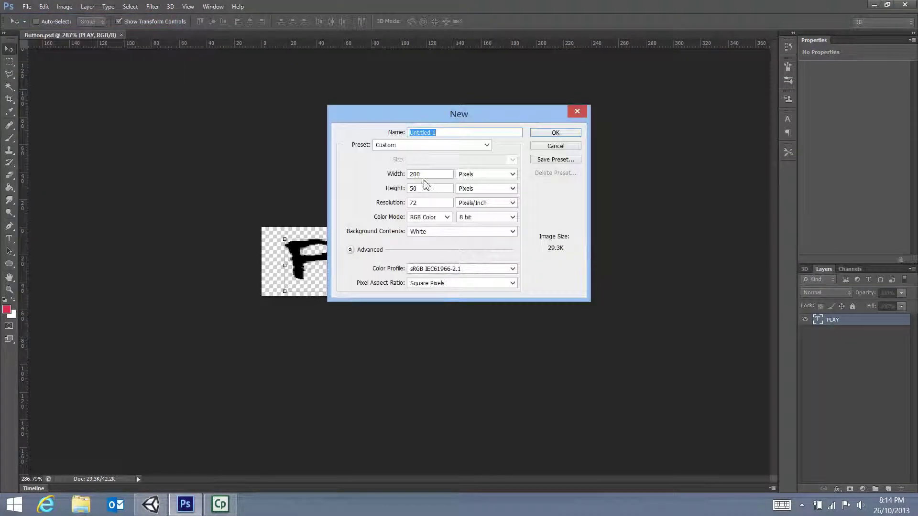
pyautogui.click(433, 175)
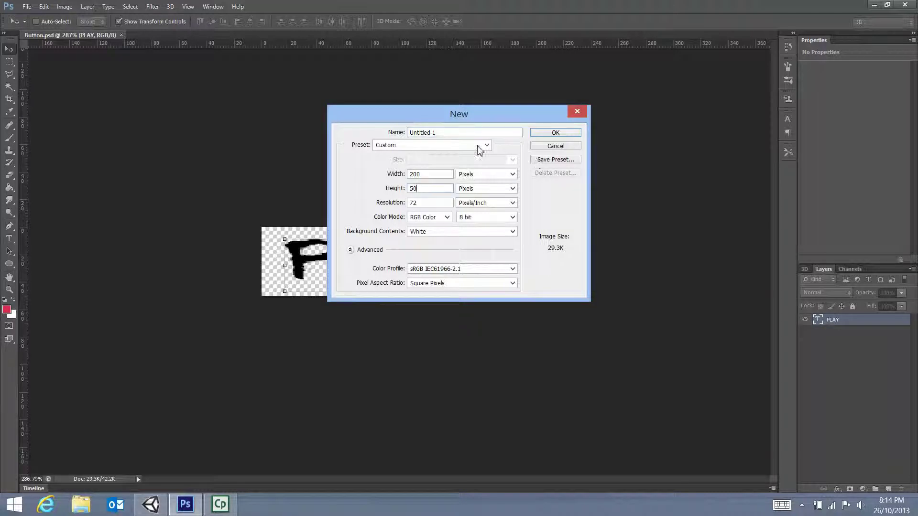
pyautogui.moveTo(459, 132); pyautogui.dragTo(325, 134)
pyautogui.write('options')
pyautogui.click(555, 133)
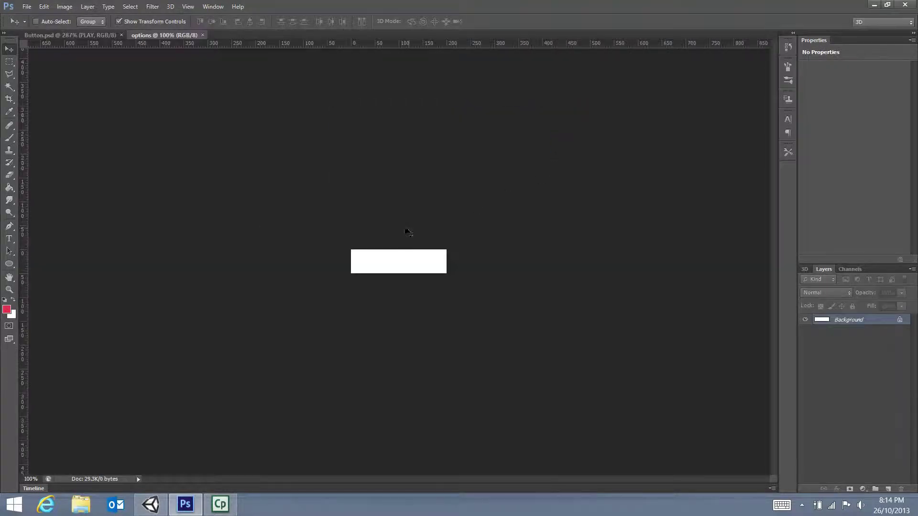
pyautogui.hotkey('ctrl', '+')
pyautogui.moveTo(374, 204)
pyautogui.mouseDown()
pyautogui.moveTo(397, 202)
pyautogui.moveTo(389, 202)
pyautogui.mouseUp()
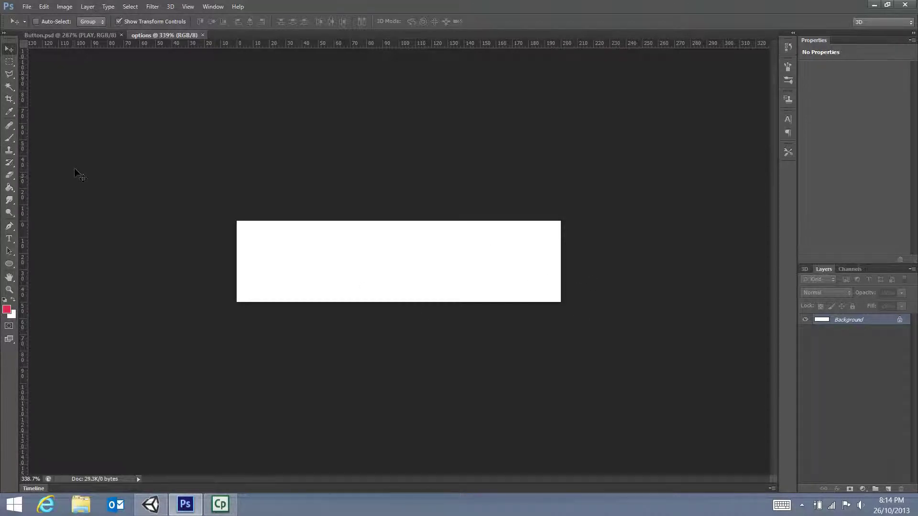
# Step: Type OPTIONS on the banner, then move and scale it to fill most of the canvas
pyautogui.click(9, 239)
pyautogui.click(297, 245)
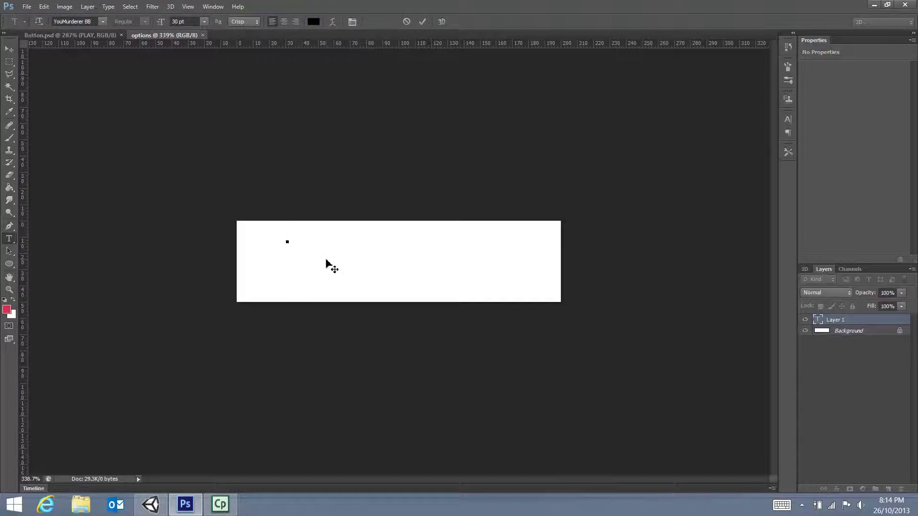
pyautogui.write('OPTIONS')
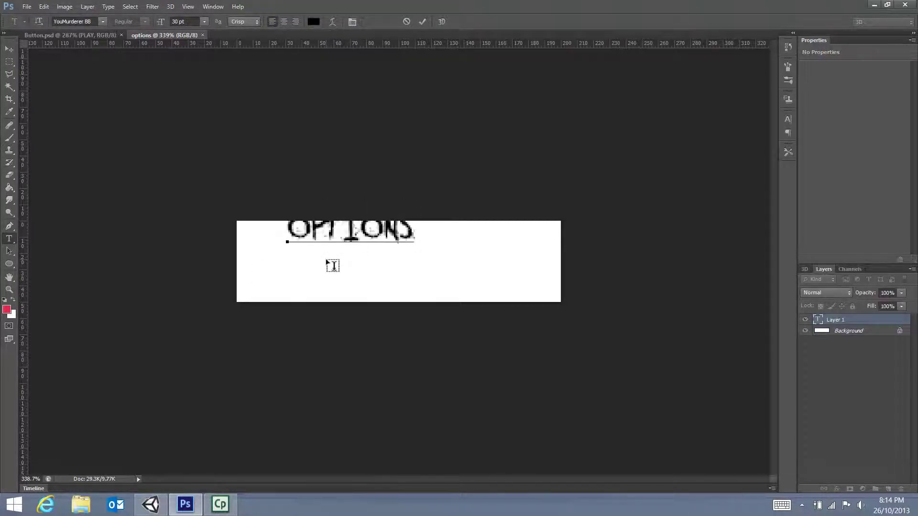
pyautogui.click(9, 47)
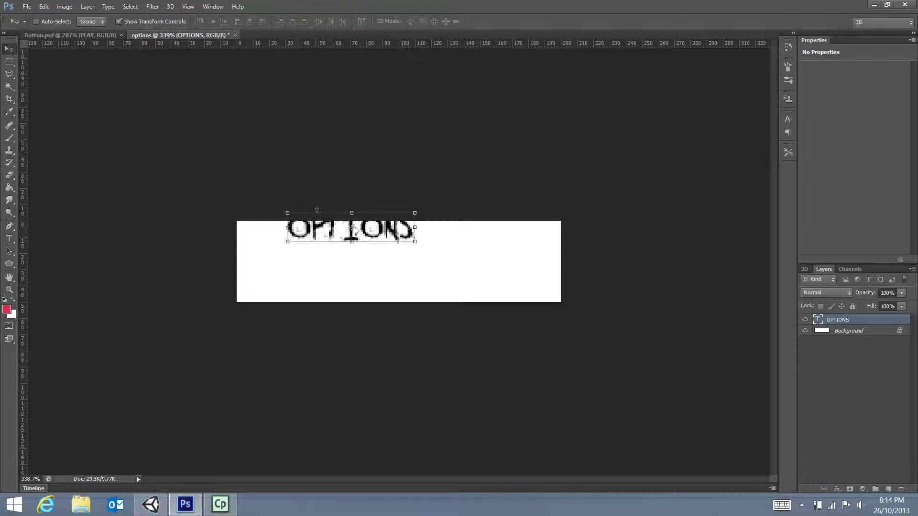
pyautogui.moveTo(319, 232); pyautogui.dragTo(289, 251)
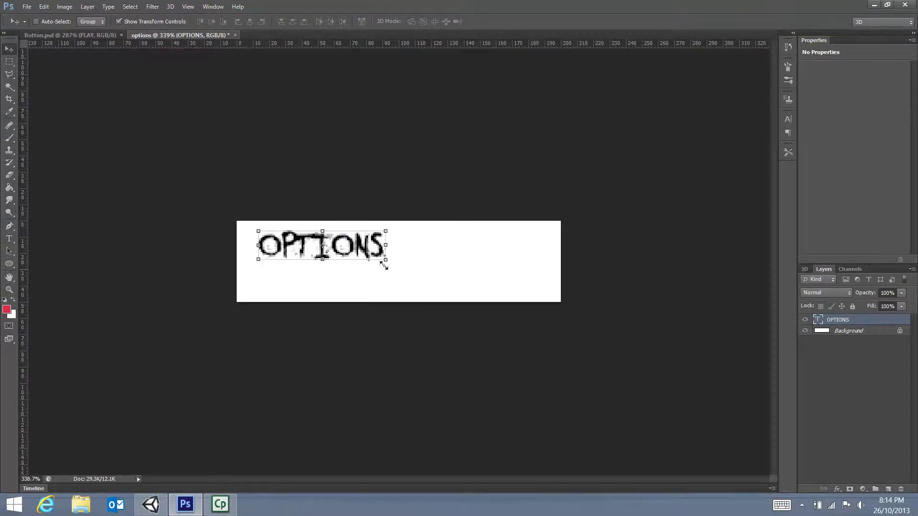
pyautogui.moveTo(386, 261); pyautogui.dragTo(545, 264)
pyautogui.moveTo(417, 268); pyautogui.dragTo(261, 302)
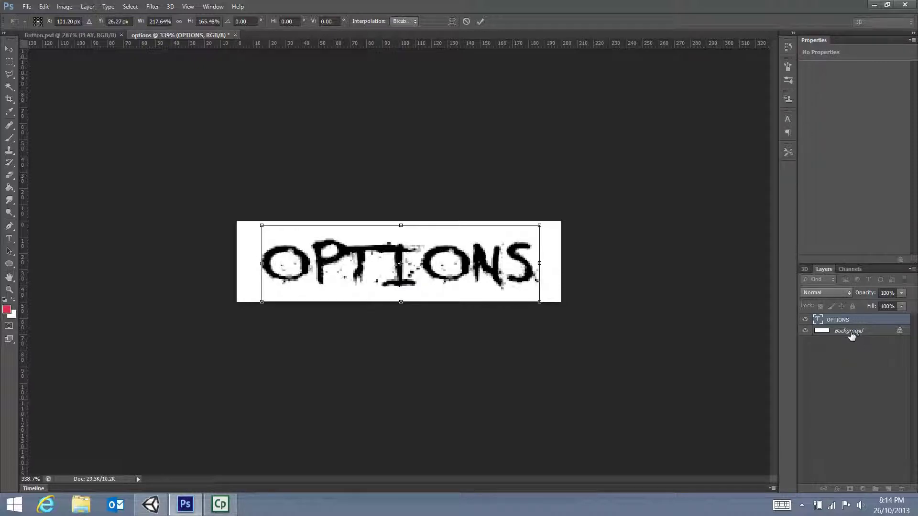
# Step: Delete the white Background layer and shift and enlarge the OPTIONS text slightly
pyautogui.click(480, 22)
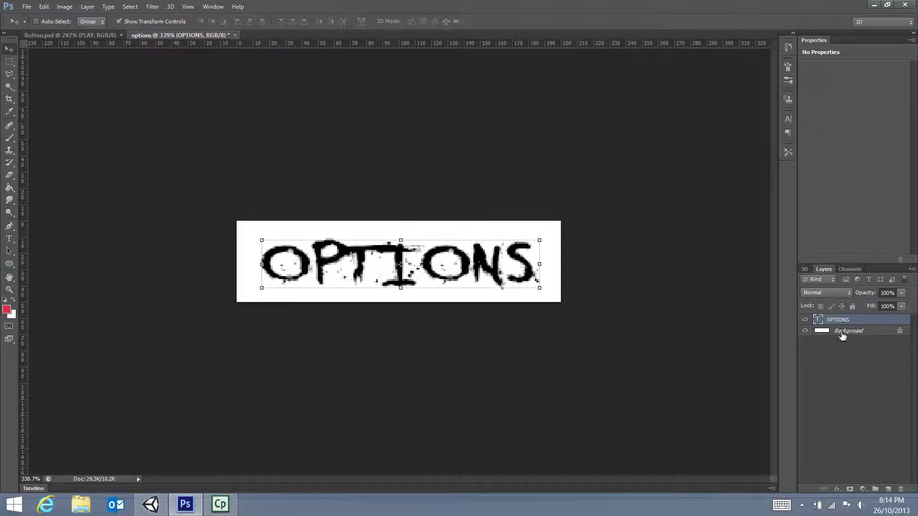
pyautogui.click(850, 338)
pyautogui.rightClick(860, 333)
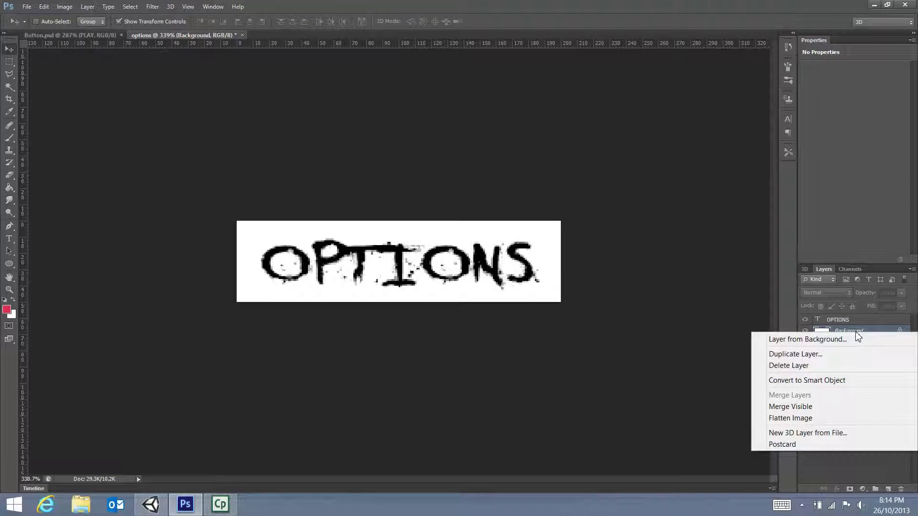
pyautogui.click(820, 365)
pyautogui.click(441, 192)
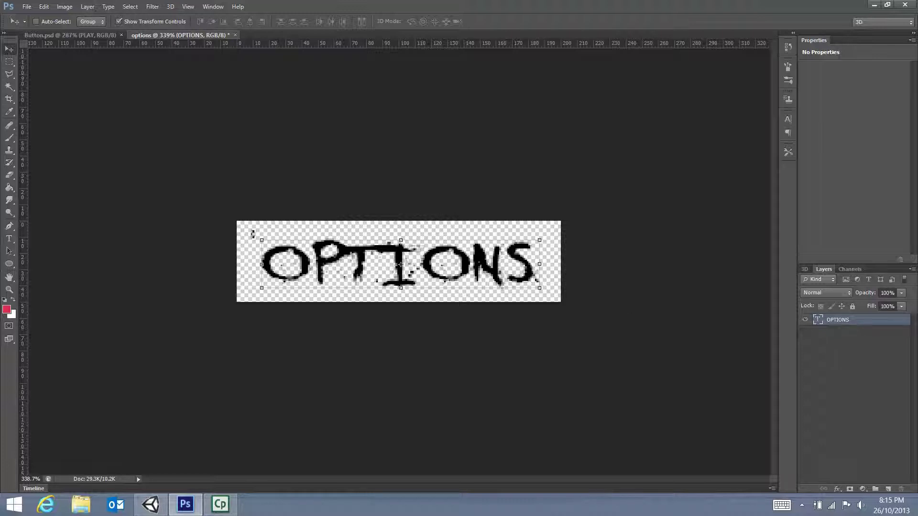
pyautogui.moveTo(262, 239); pyautogui.dragTo(247, 217)
pyautogui.moveTo(524, 294); pyautogui.dragTo(548, 302)
# Step: Save the transparent image as options.psd, applying the pending resize
pyautogui.click(27, 7)
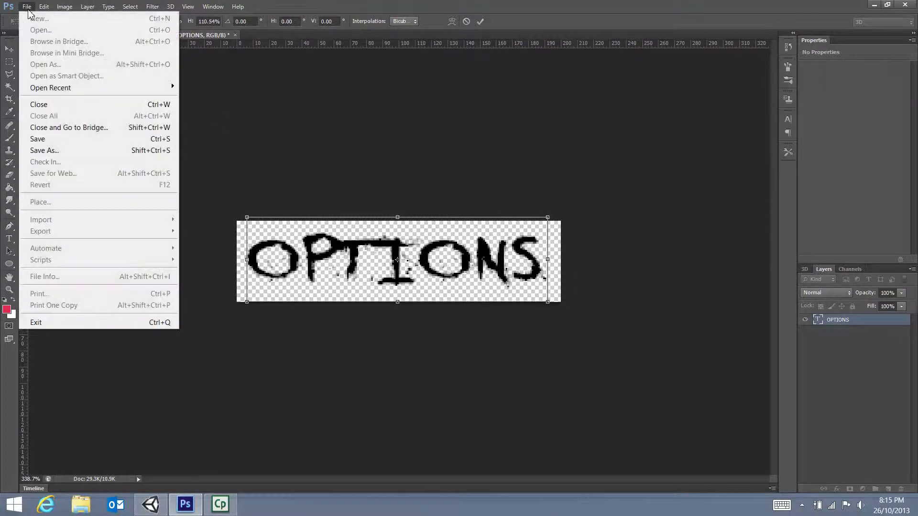
pyautogui.click(67, 154)
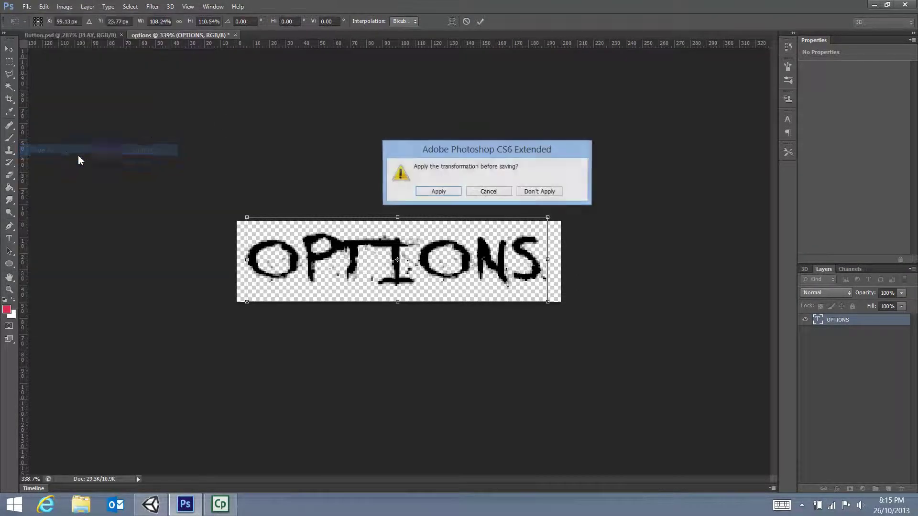
pyautogui.click(439, 191)
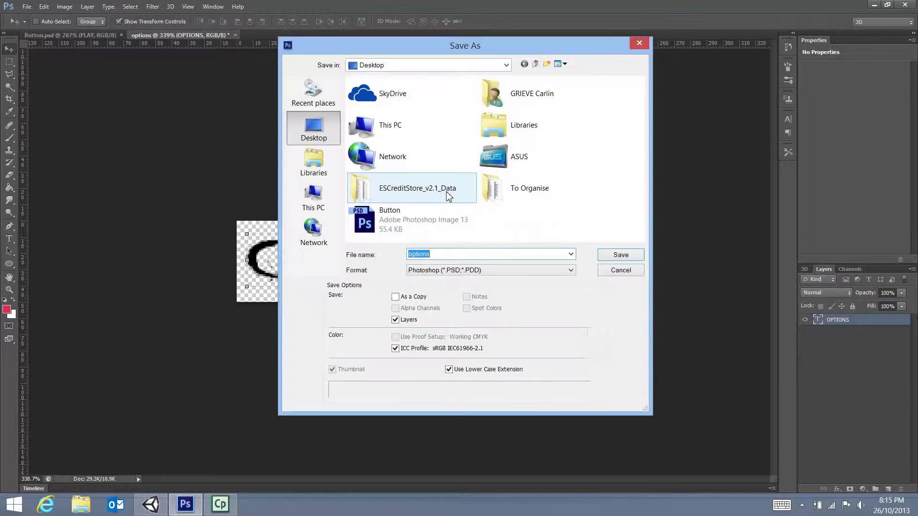
pyautogui.click(612, 257)
pyautogui.click(572, 157)
# Step: Import the options image from the Desktop into _Textures, then select ButtonScriptObject
pyautogui.click(165, 506)
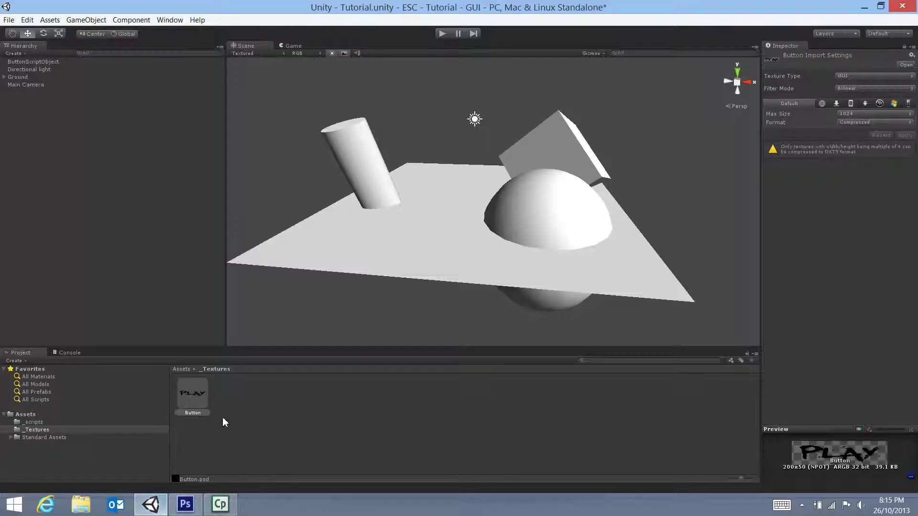
pyautogui.click(9, 20)
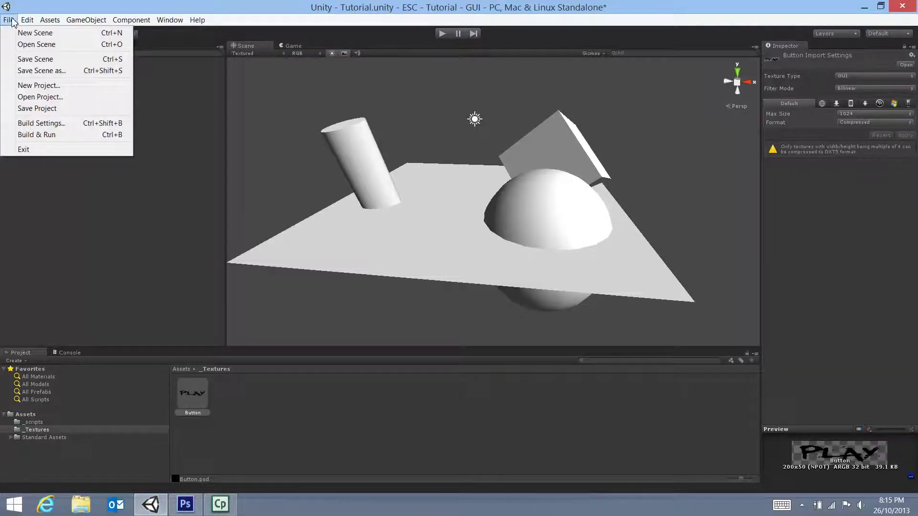
pyautogui.moveTo(52, 20)
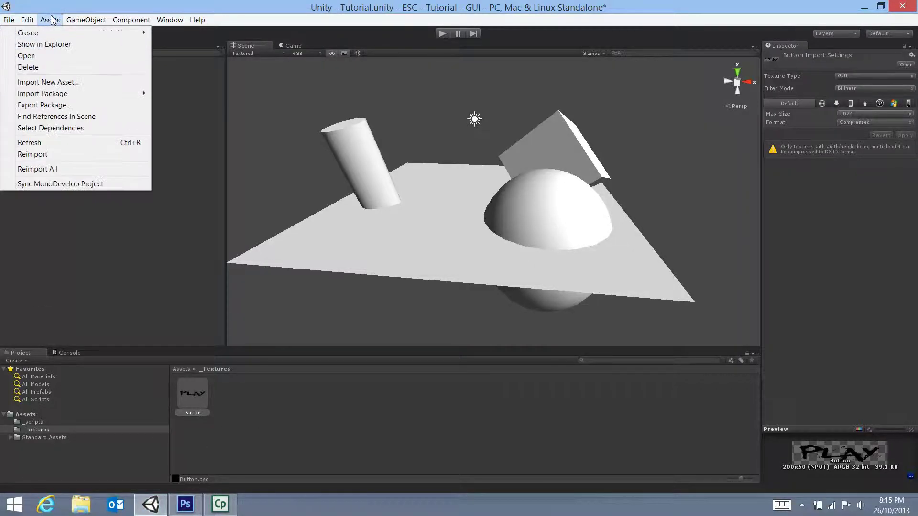
pyautogui.click(58, 82)
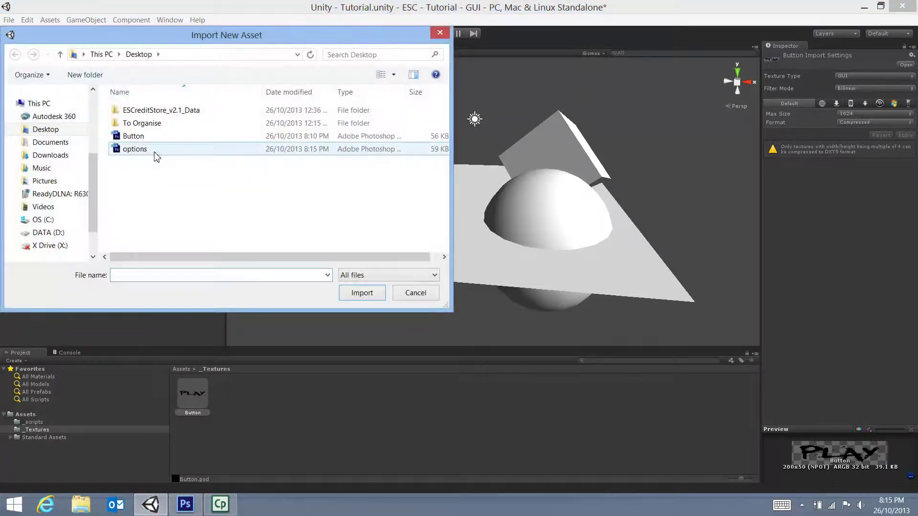
pyautogui.click(153, 150)
pyautogui.click(368, 296)
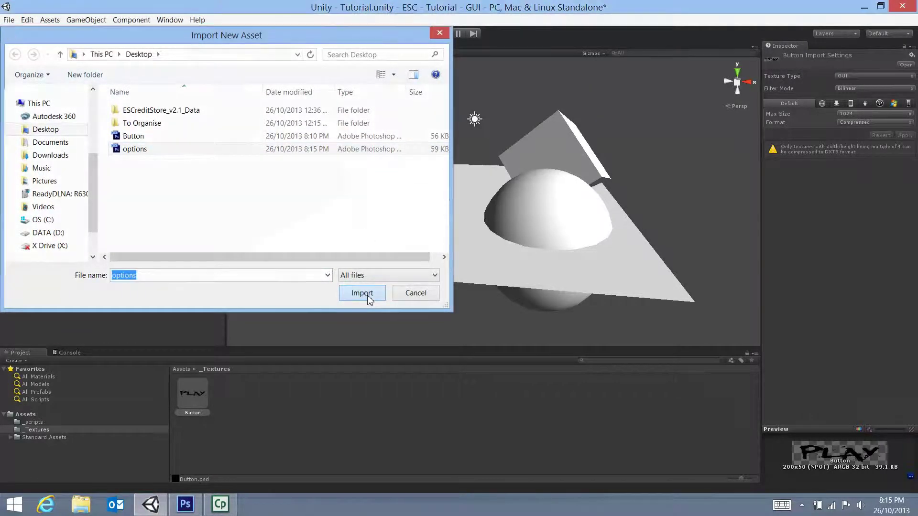
pyautogui.click(240, 422)
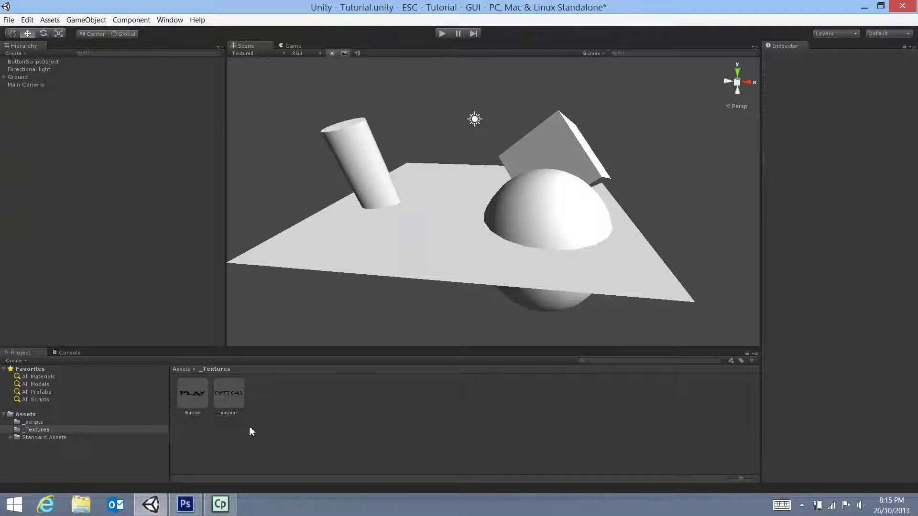
pyautogui.click(35, 61)
# Step: Set the options texture as the Button script's Btn Texture and run the game
pyautogui.moveTo(240, 387); pyautogui.dragTo(872, 153)
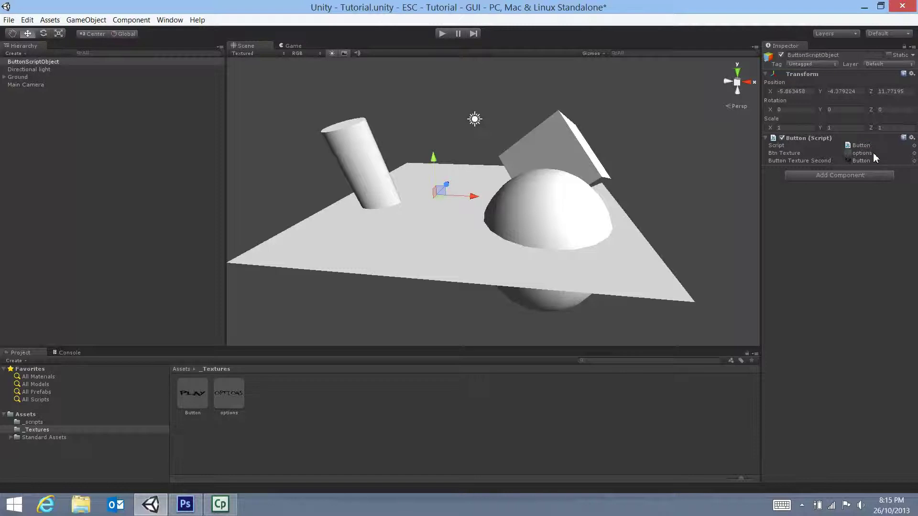
pyautogui.click(446, 36)
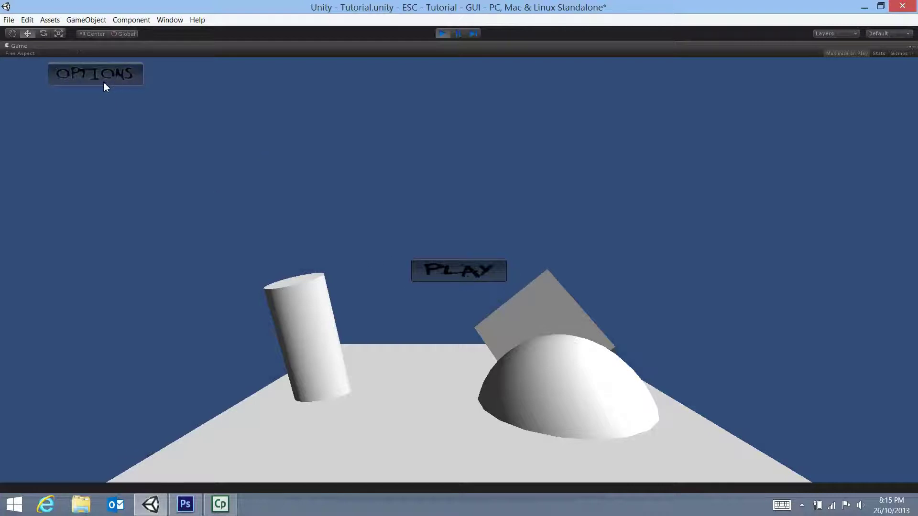
# Step: Stop the game, apply GUI texture type to the options image, and test-run the scene
pyautogui.click(442, 32)
pyautogui.click(236, 405)
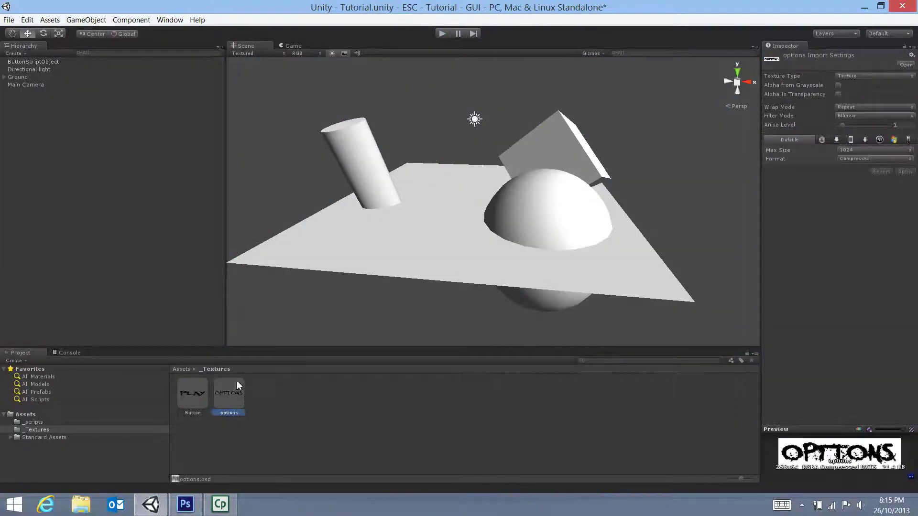
pyautogui.click(847, 76)
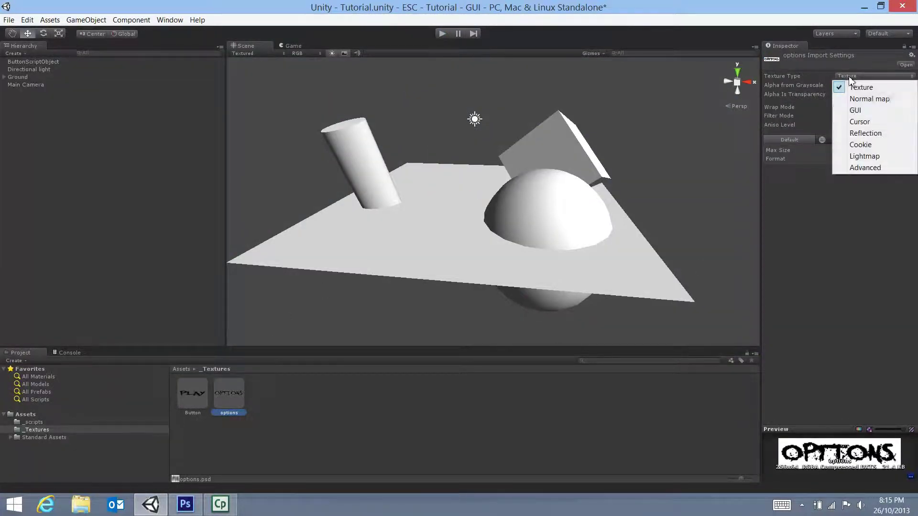
pyautogui.click(850, 109)
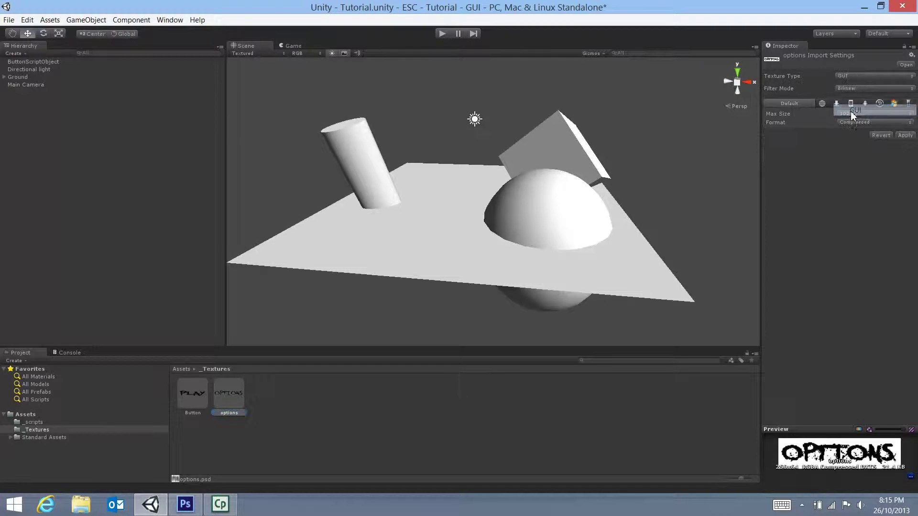
pyautogui.click(905, 135)
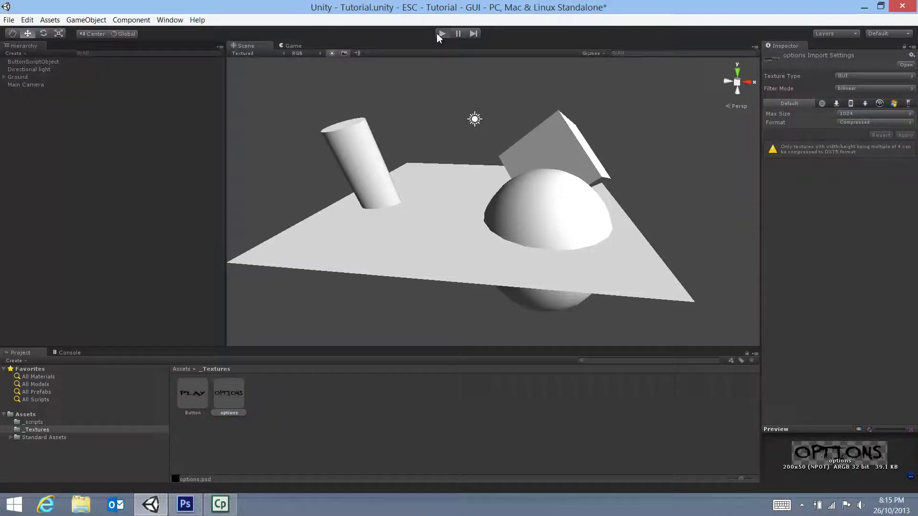
pyautogui.click(441, 35)
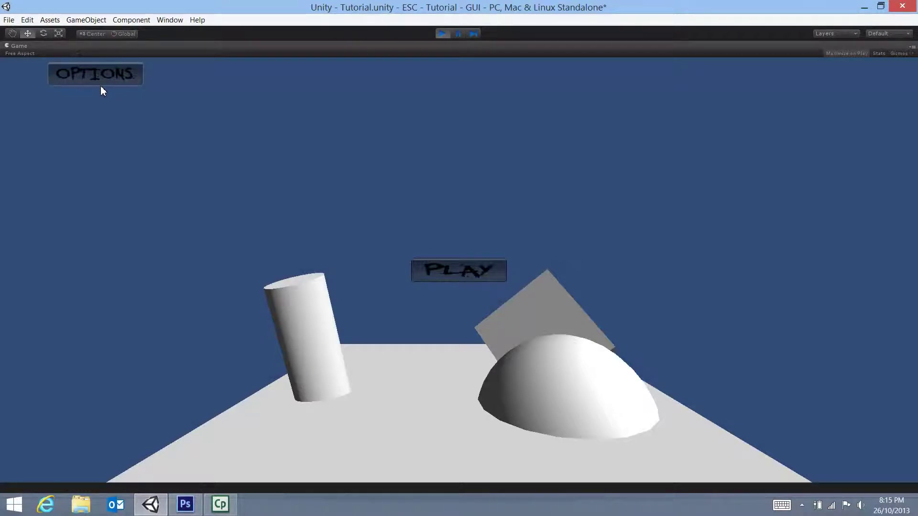
pyautogui.click(440, 34)
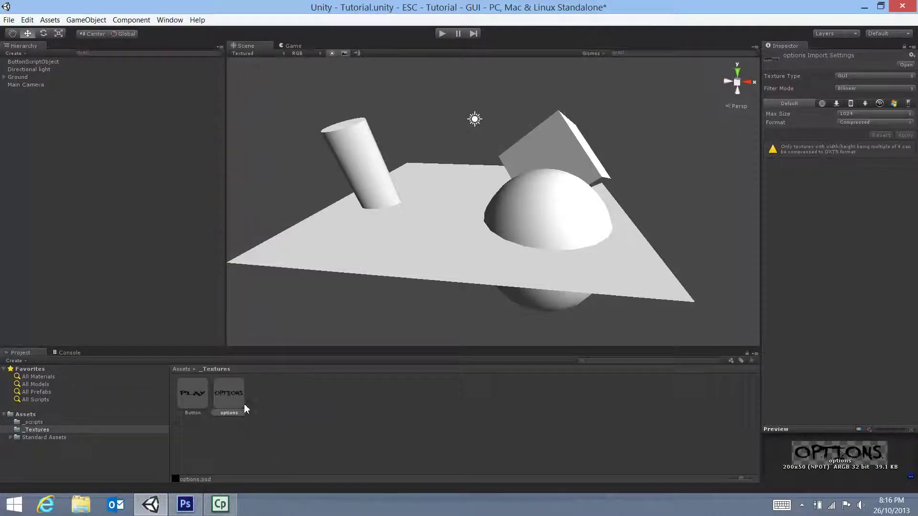
# Step: Open Button.js from the _scripts folder in MonoDevelop and select the image button's lines 8–9
pyautogui.click(34, 422)
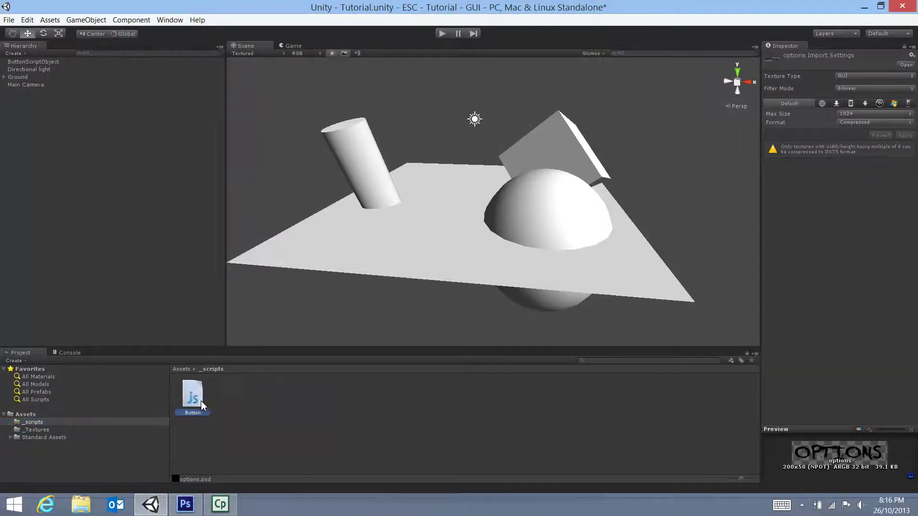
pyautogui.click(201, 401)
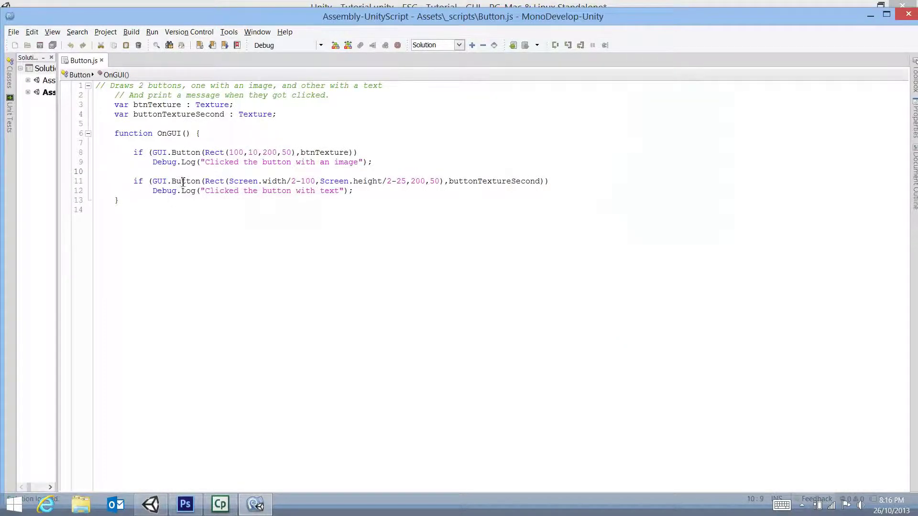
pyautogui.moveTo(372, 162); pyautogui.dragTo(99, 153)
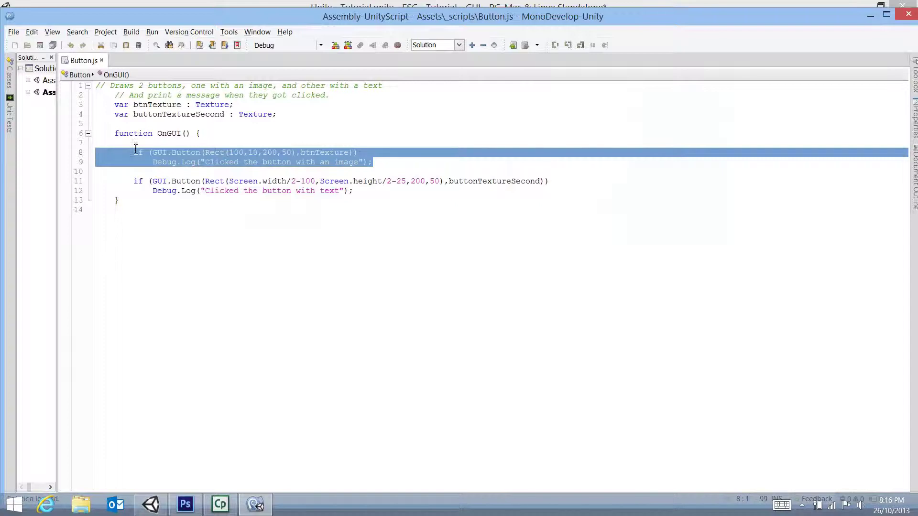
pyautogui.click(306, 176)
pyautogui.click(349, 154)
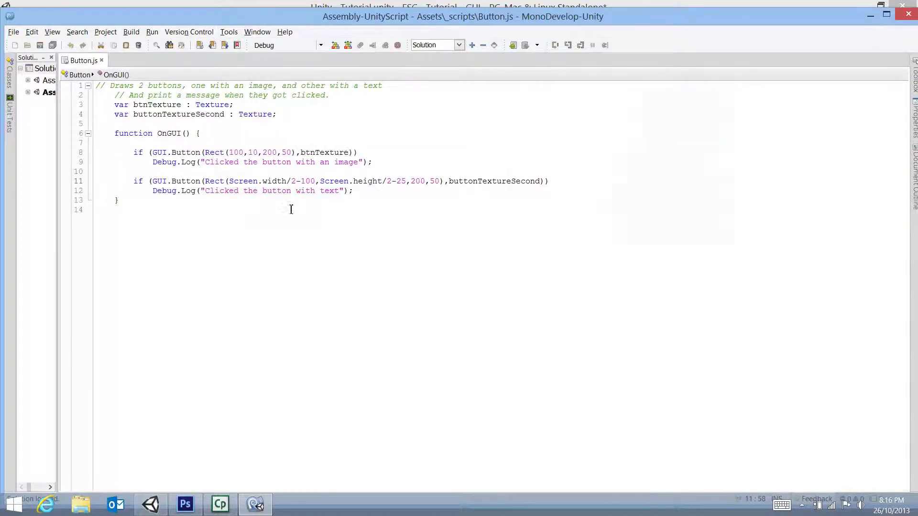
# Step: Cut lines 8–9, paste them below the text button, then undo both changes
pyautogui.moveTo(378, 163); pyautogui.dragTo(61, 152)
pyautogui.hotkey('ctrl', 'c')
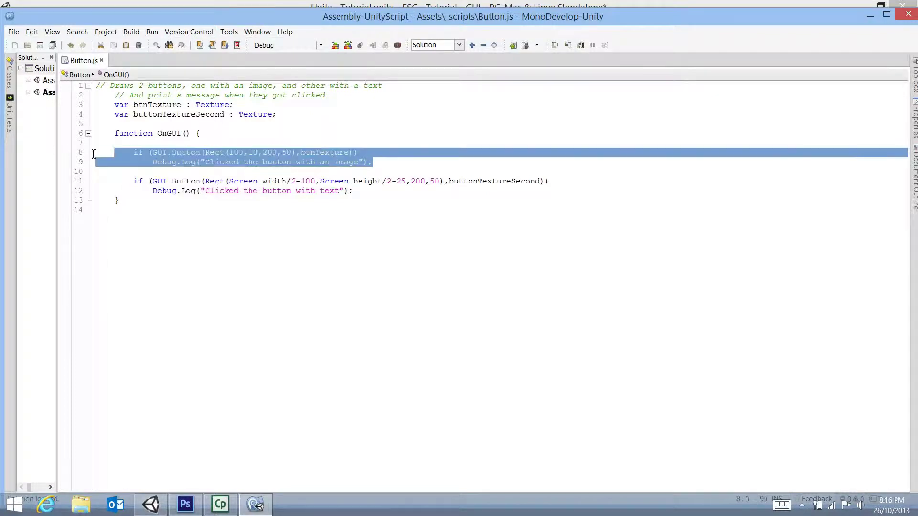
pyautogui.press('Delete')
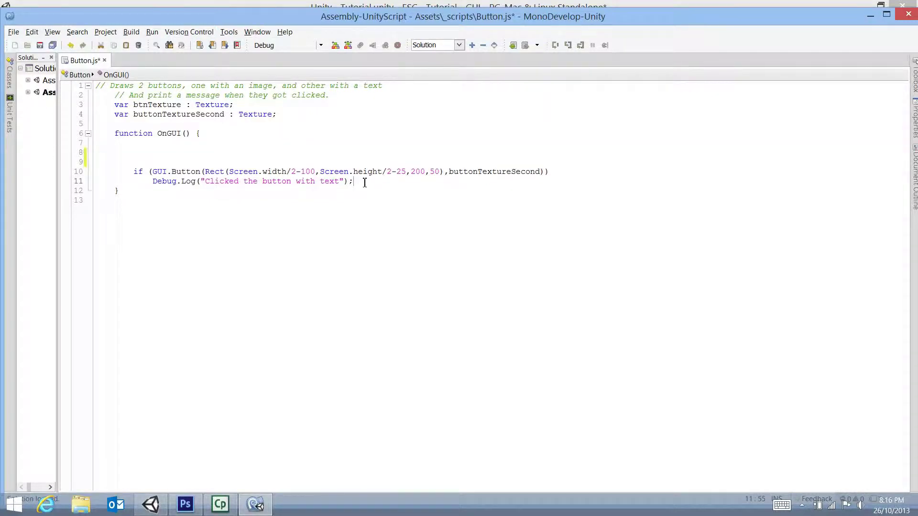
pyautogui.hotkey('ctrl', 'v')
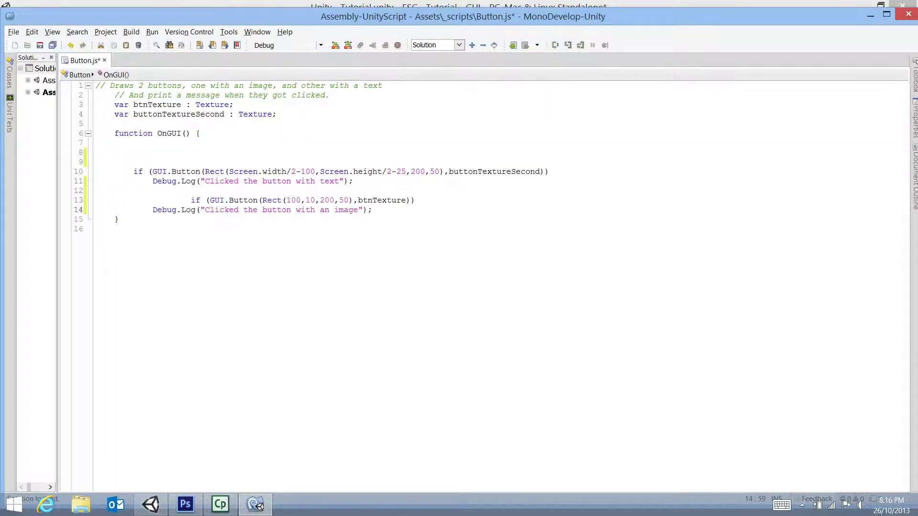
pyautogui.hotkey('ctrl', 'z')
pyautogui.hotkey('ctrl', 'z')
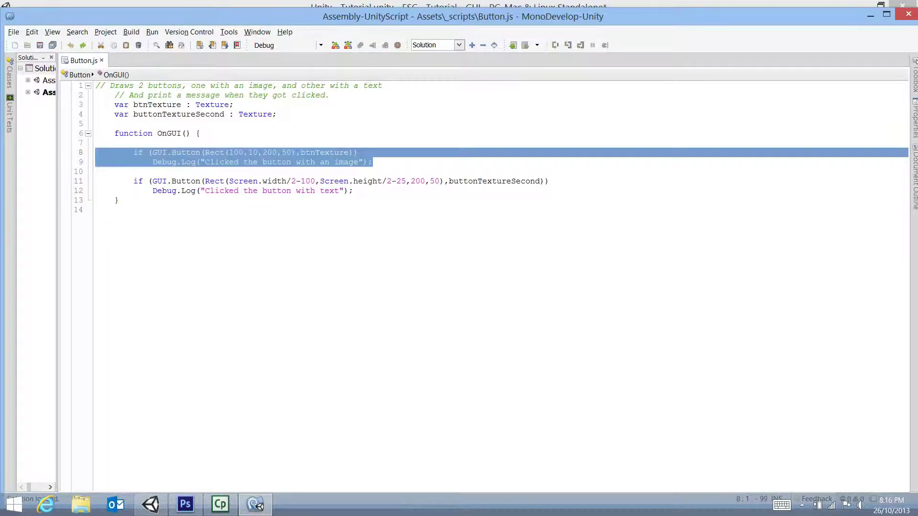
pyautogui.hotkey('ctrl', 'z')
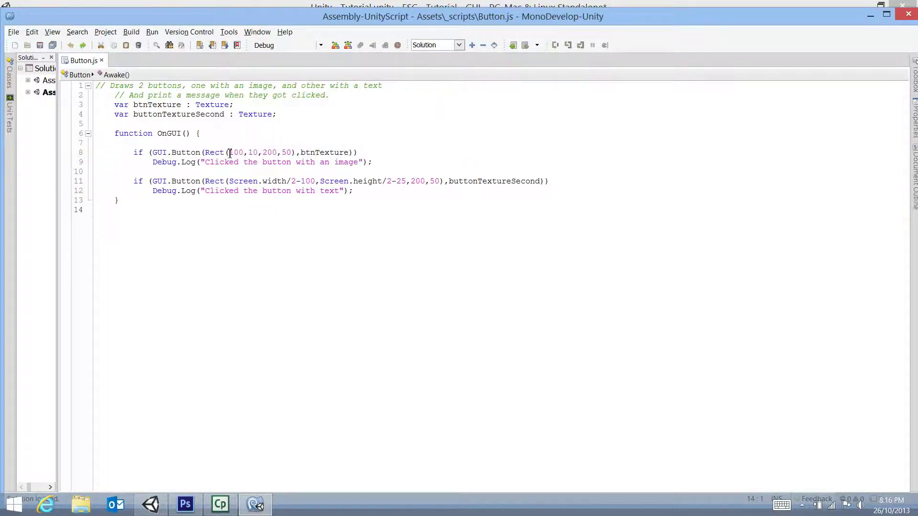
# Step: On line 8, replace the image button's x position 100 with Screen.width/2
pyautogui.doubleClick(257, 152)
pyautogui.moveTo(229, 151); pyautogui.dragTo(238, 151)
pyautogui.doubleClick(254, 152)
pyautogui.click(230, 181)
pyautogui.moveTo(230, 181); pyautogui.dragTo(298, 183)
pyautogui.hotkey('ctrl', 'c')
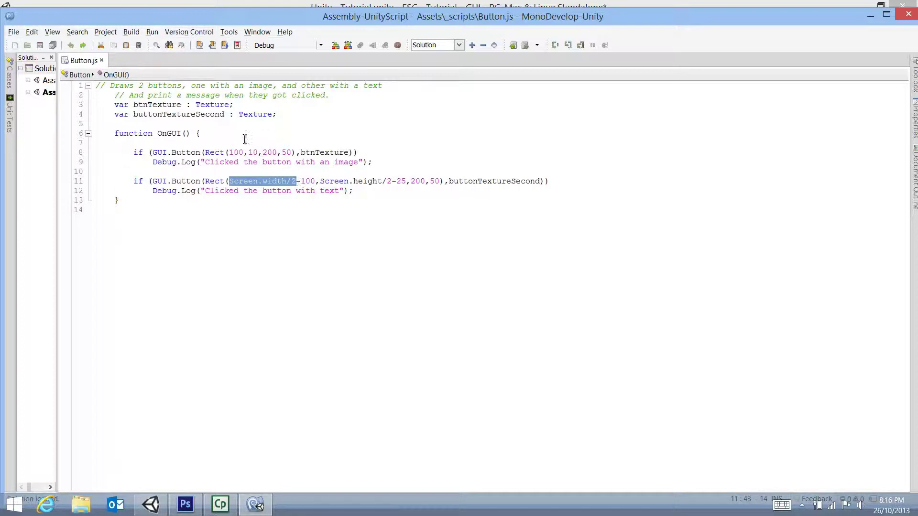
pyautogui.doubleClick(236, 152)
pyautogui.hotkey('ctrl', 'v')
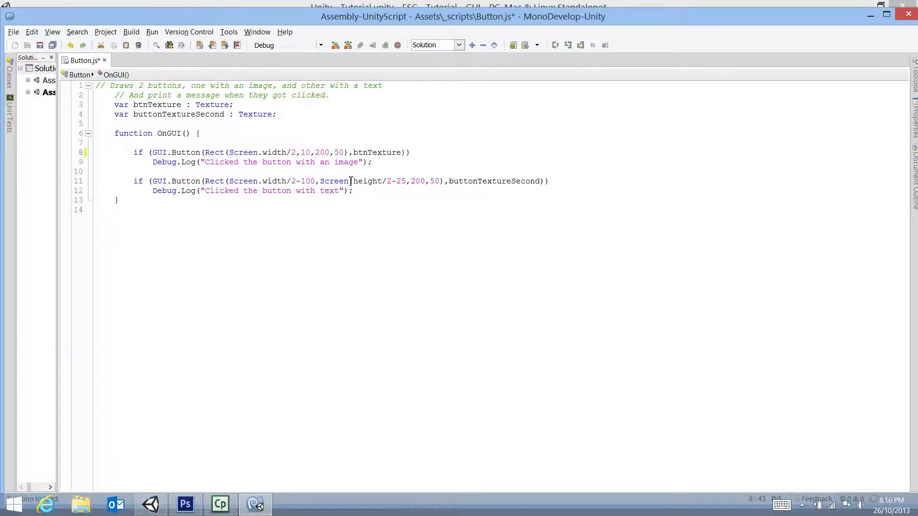
# Step: Replace the y position 10 with Screen.height/2 and subtract 100 from both coordinates
pyautogui.moveTo(320, 182); pyautogui.dragTo(392, 182)
pyautogui.hotkey('ctrl', 'c')
pyautogui.doubleClick(305, 152)
pyautogui.hotkey('ctrl', 'v')
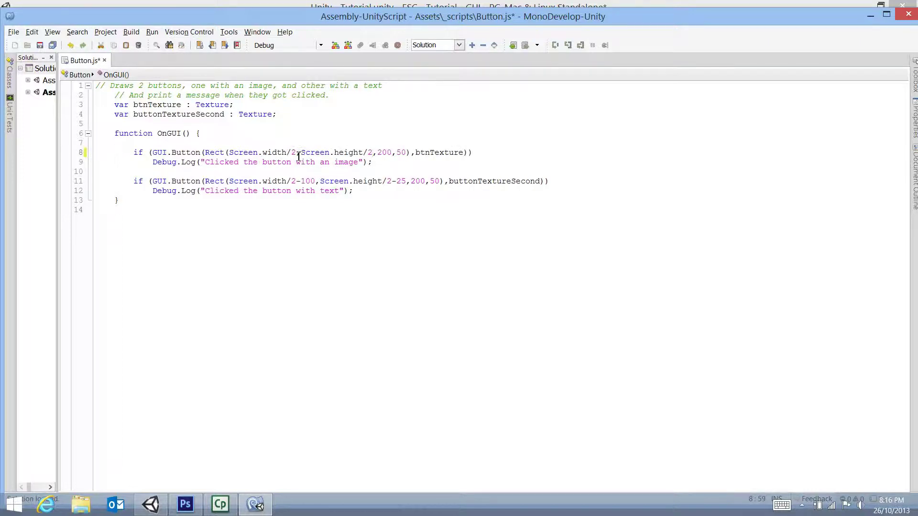
pyautogui.click(296, 152)
pyautogui.write('- ')
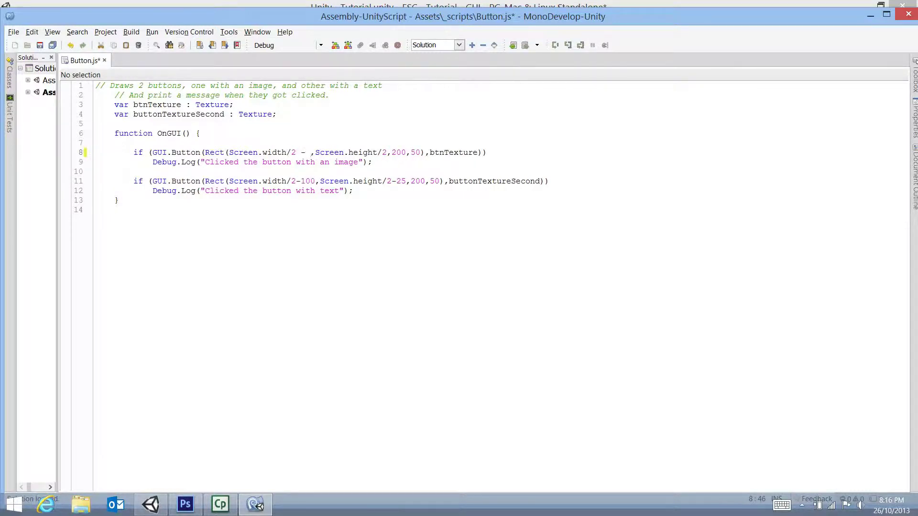
pyautogui.write('400')
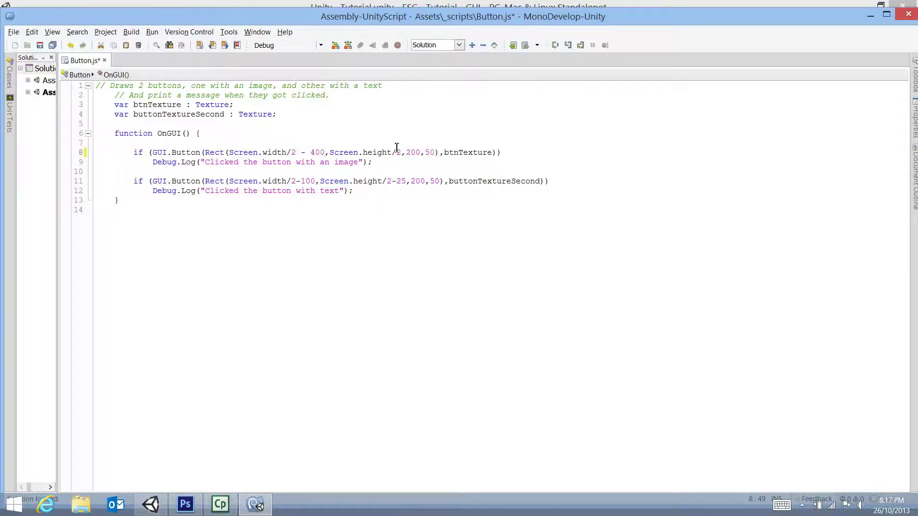
pyautogui.write('=')
pyautogui.press('BackSpace')
pyautogui.press('BackSpace')
pyautogui.press('BackSpace')
pyautogui.press('BackSpace')
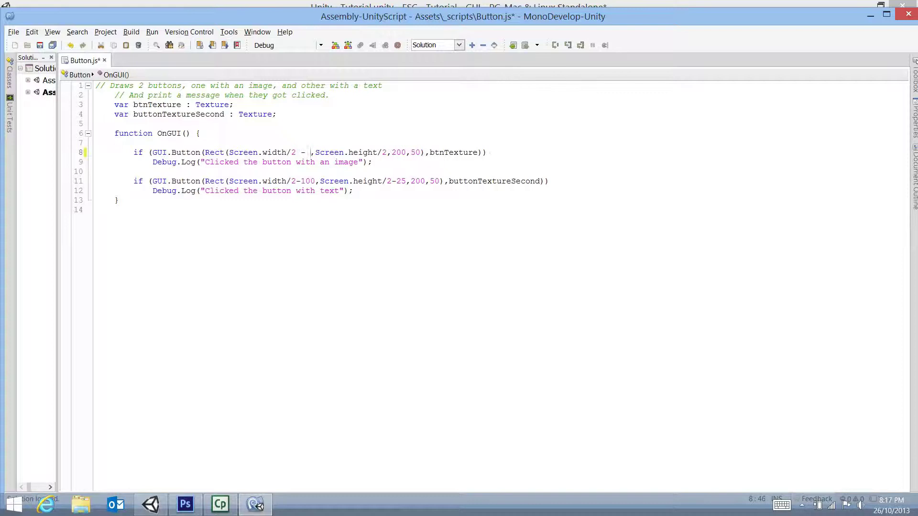
pyautogui.write('100')
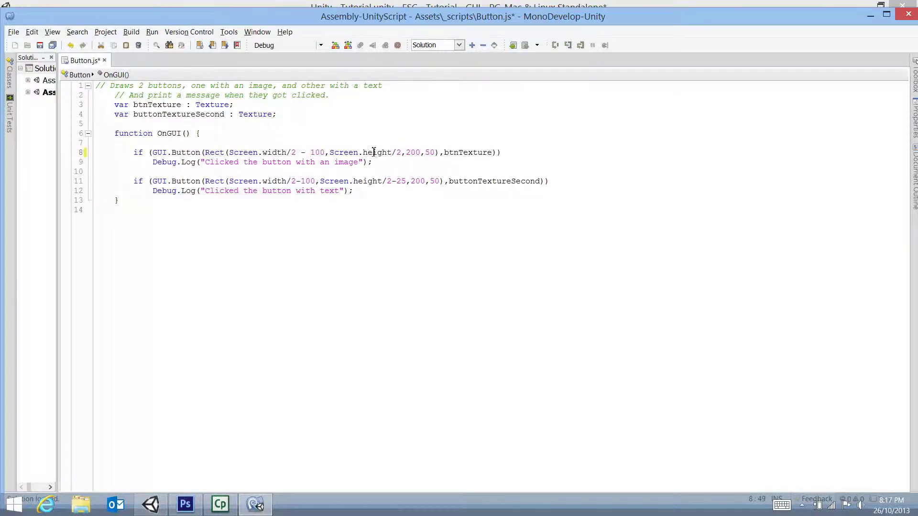
pyautogui.write('-100')
pyautogui.click(462, 247)
# Step: Save Button.js, return to Unity, and test-run the game with the repositioned buttons
pyautogui.hotkey('ctrl', 's')
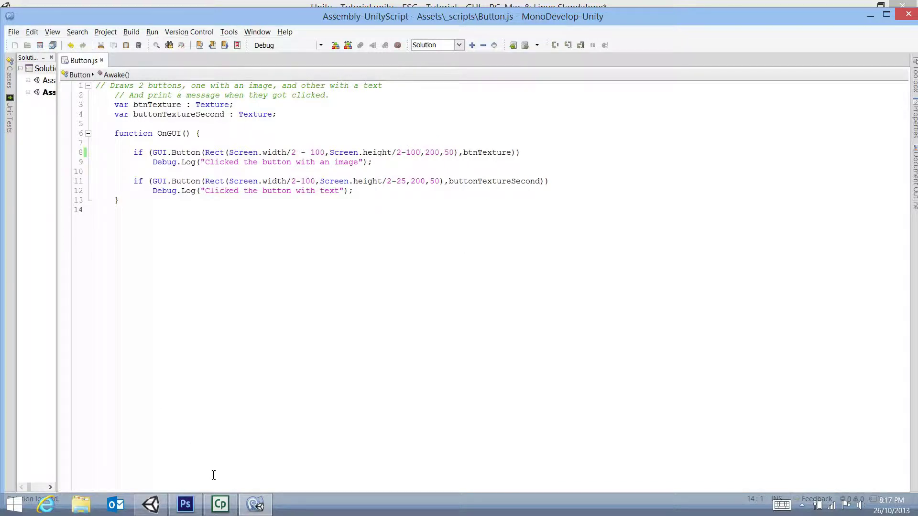
pyautogui.click(152, 510)
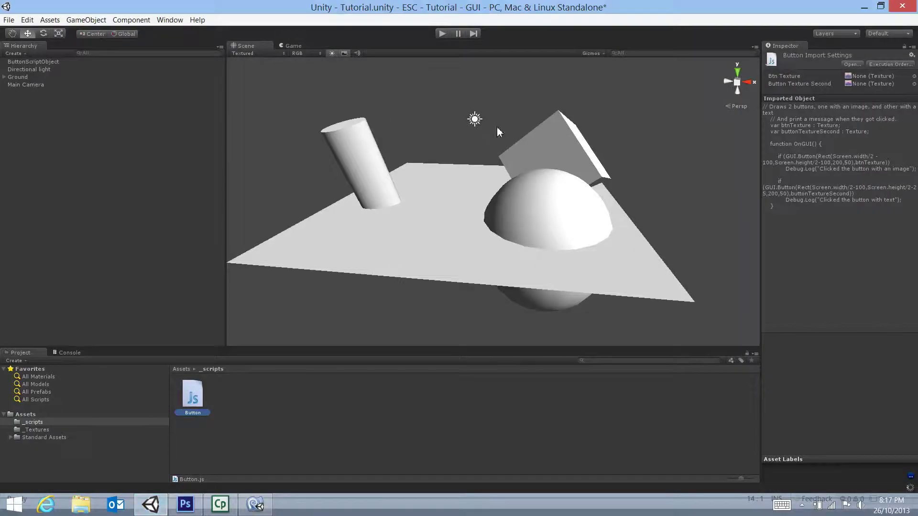
pyautogui.click(443, 33)
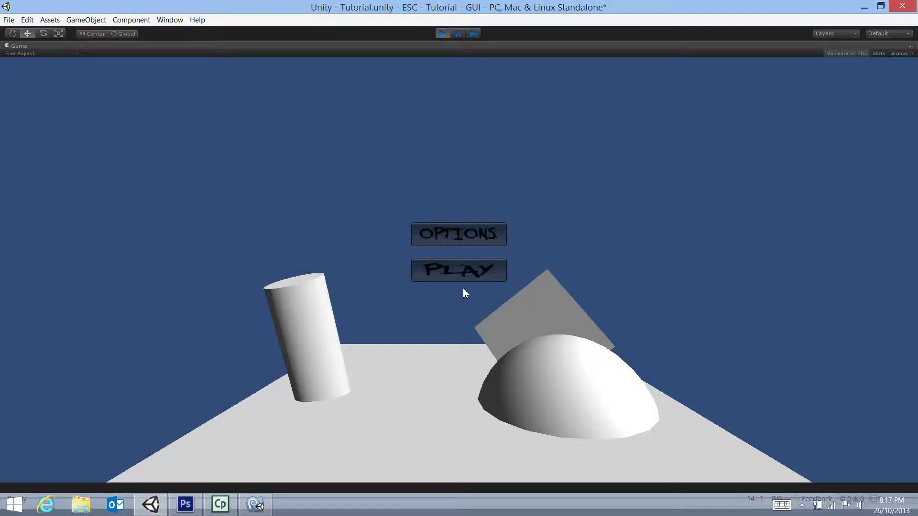
pyautogui.click(443, 33)
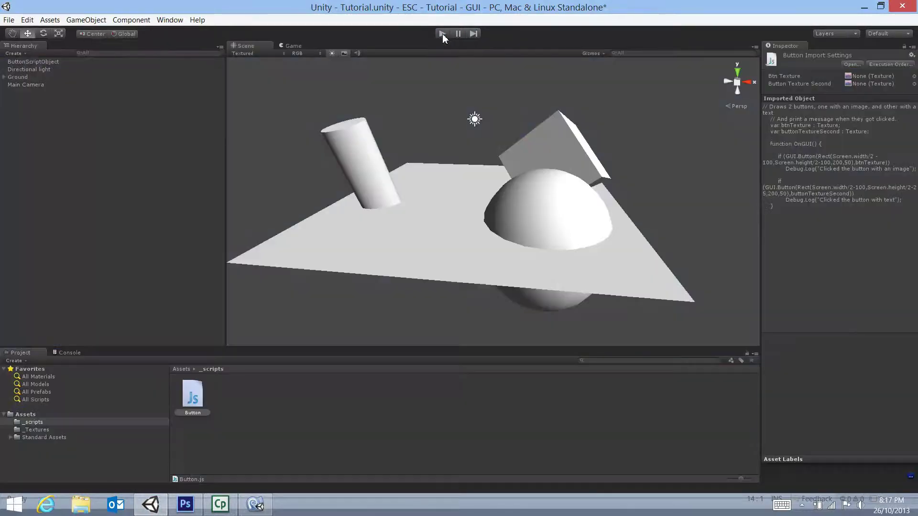
# Step: Assign the Button (PLAY) texture to ButtonScriptObject's Btn Texture and run the game again
pyautogui.click(34, 62)
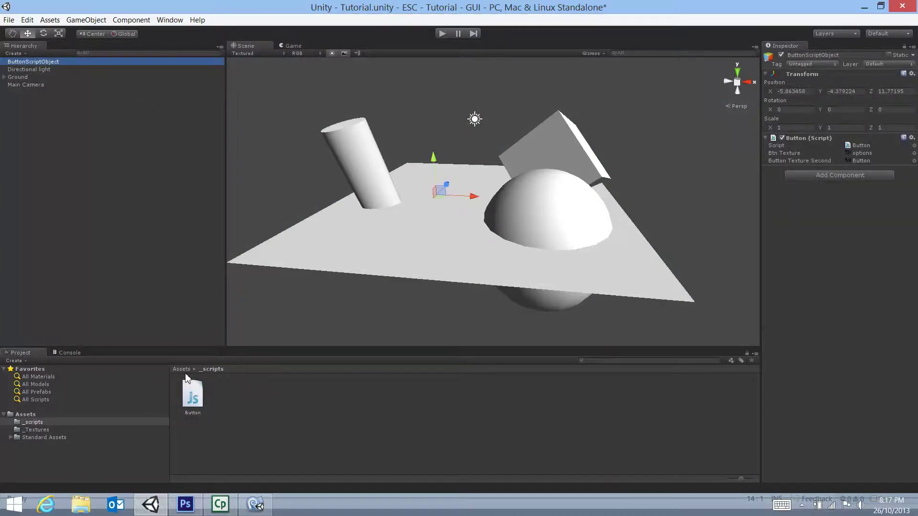
pyautogui.click(38, 430)
pyautogui.moveTo(193, 394); pyautogui.dragTo(880, 163)
pyautogui.click(445, 33)
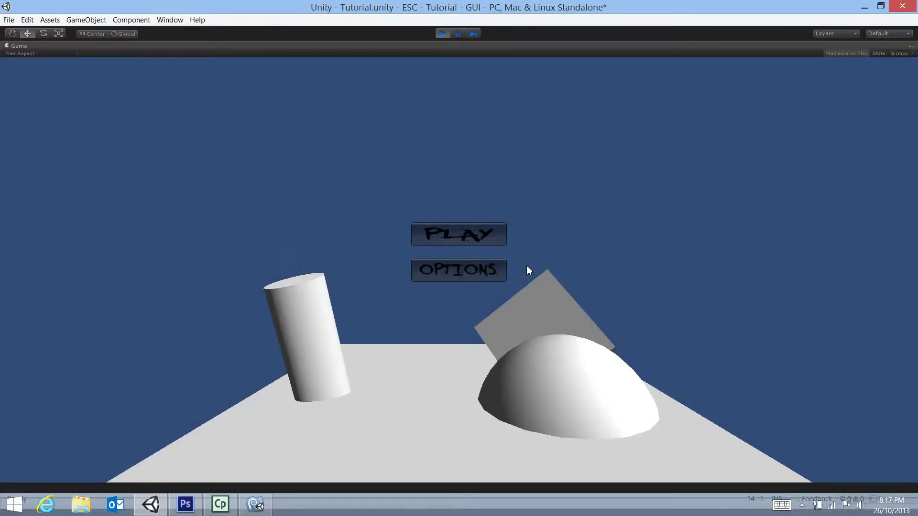
pyautogui.click(445, 34)
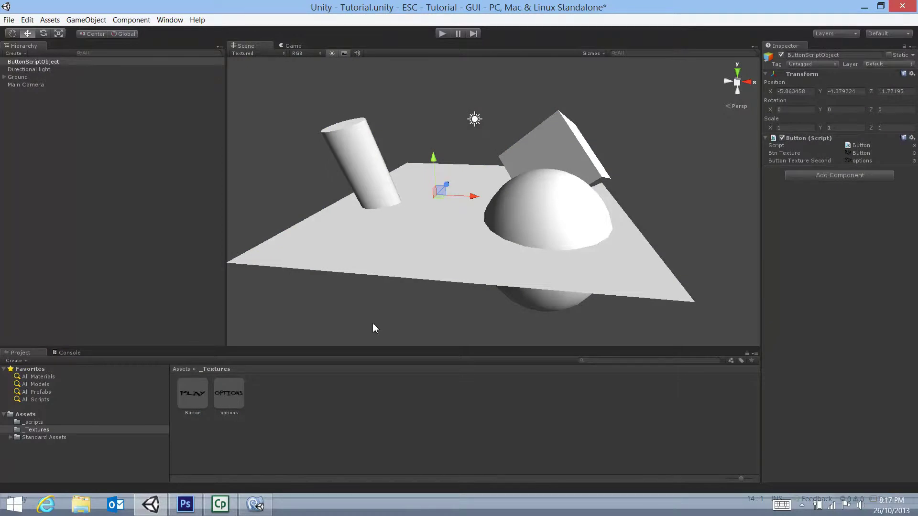
pyautogui.click(443, 33)
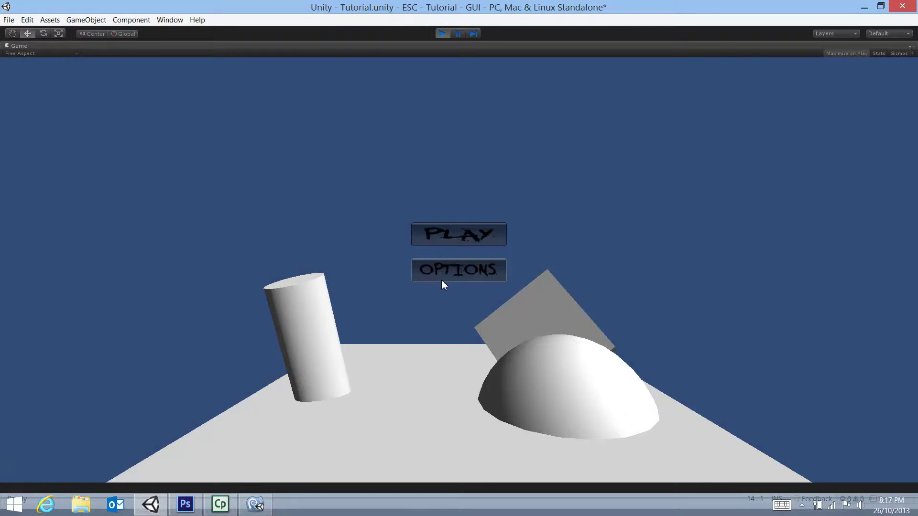
pyautogui.click(442, 34)
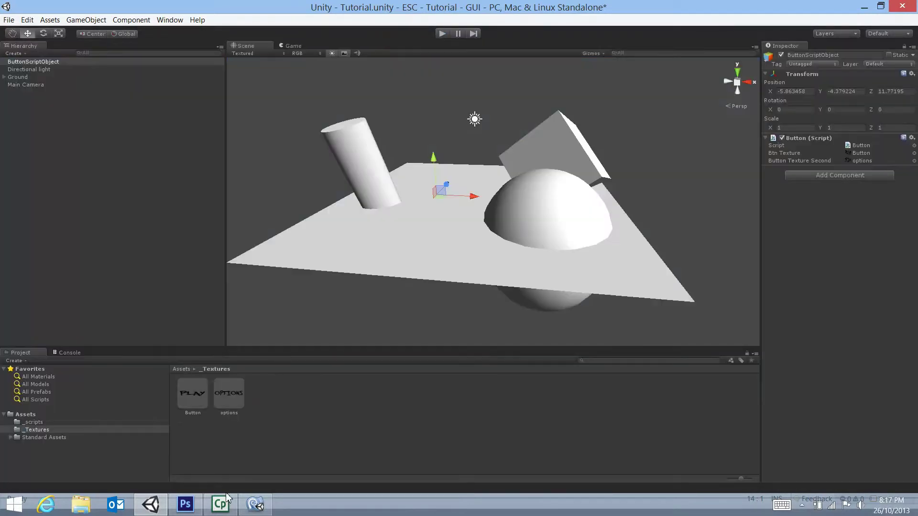
pyautogui.moveTo(228, 506)
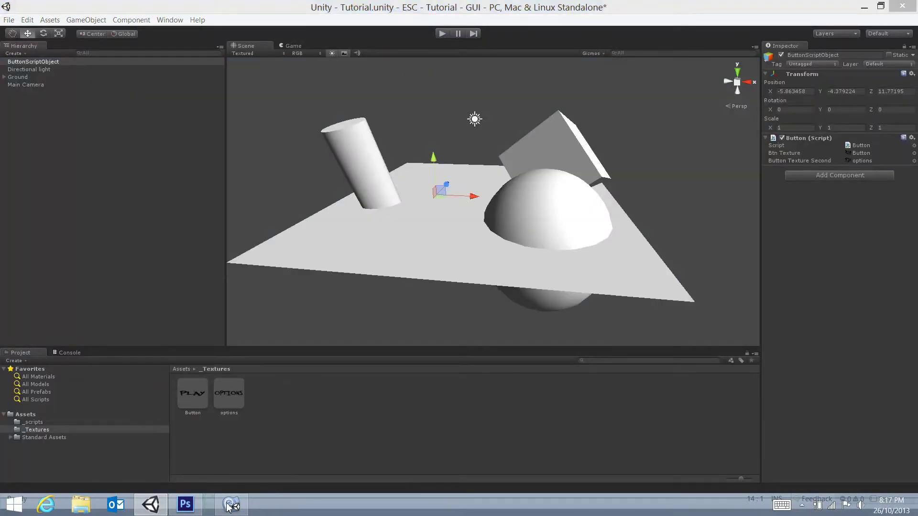